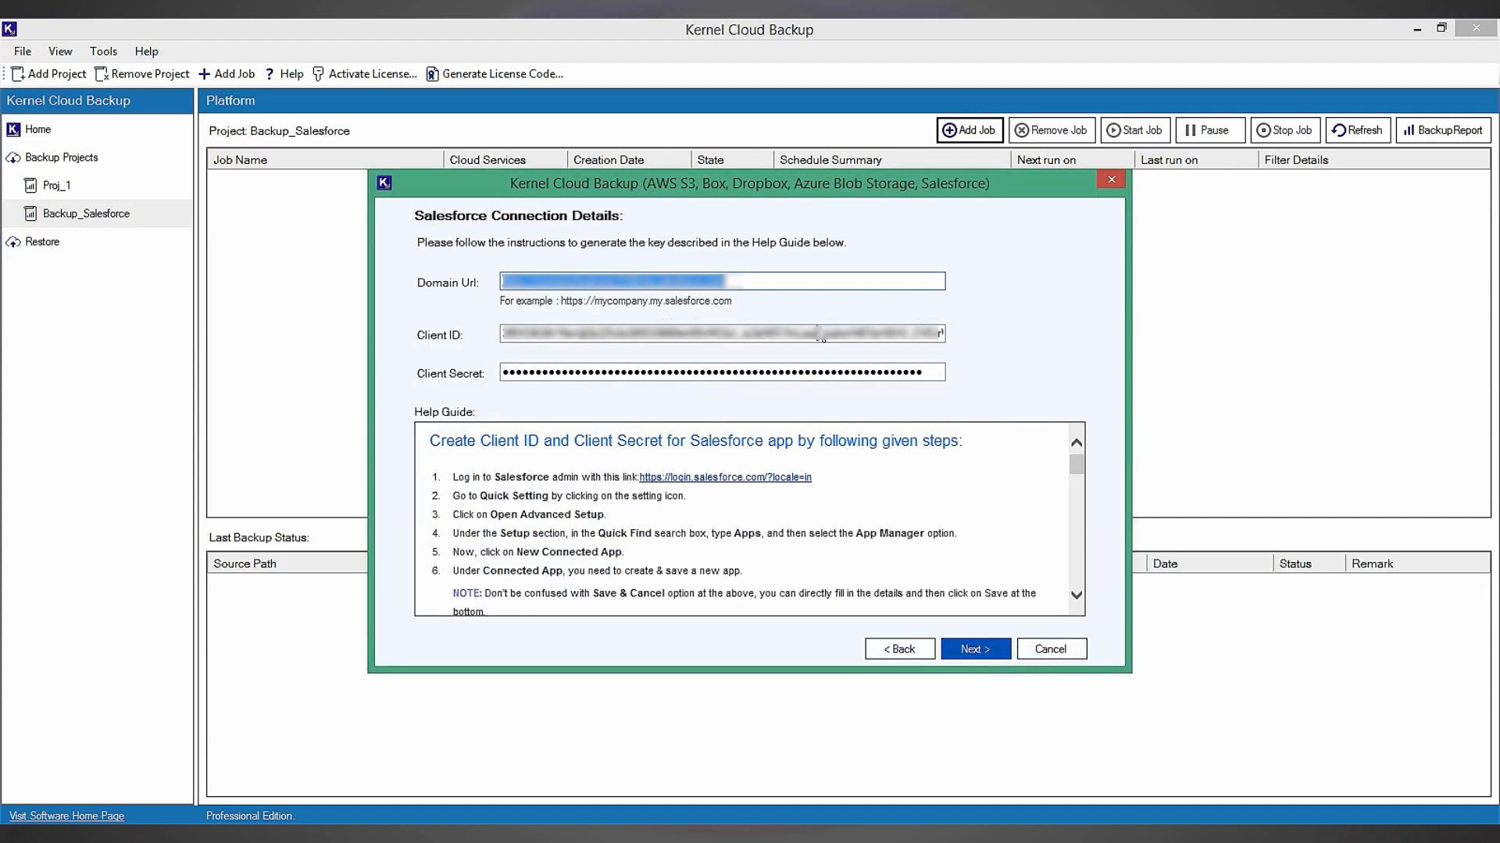
# Accept the Salesforce connection details and set a new folder named Cloud Backup on Data (D:) as the backup destination.
pyautogui.click(786, 283)
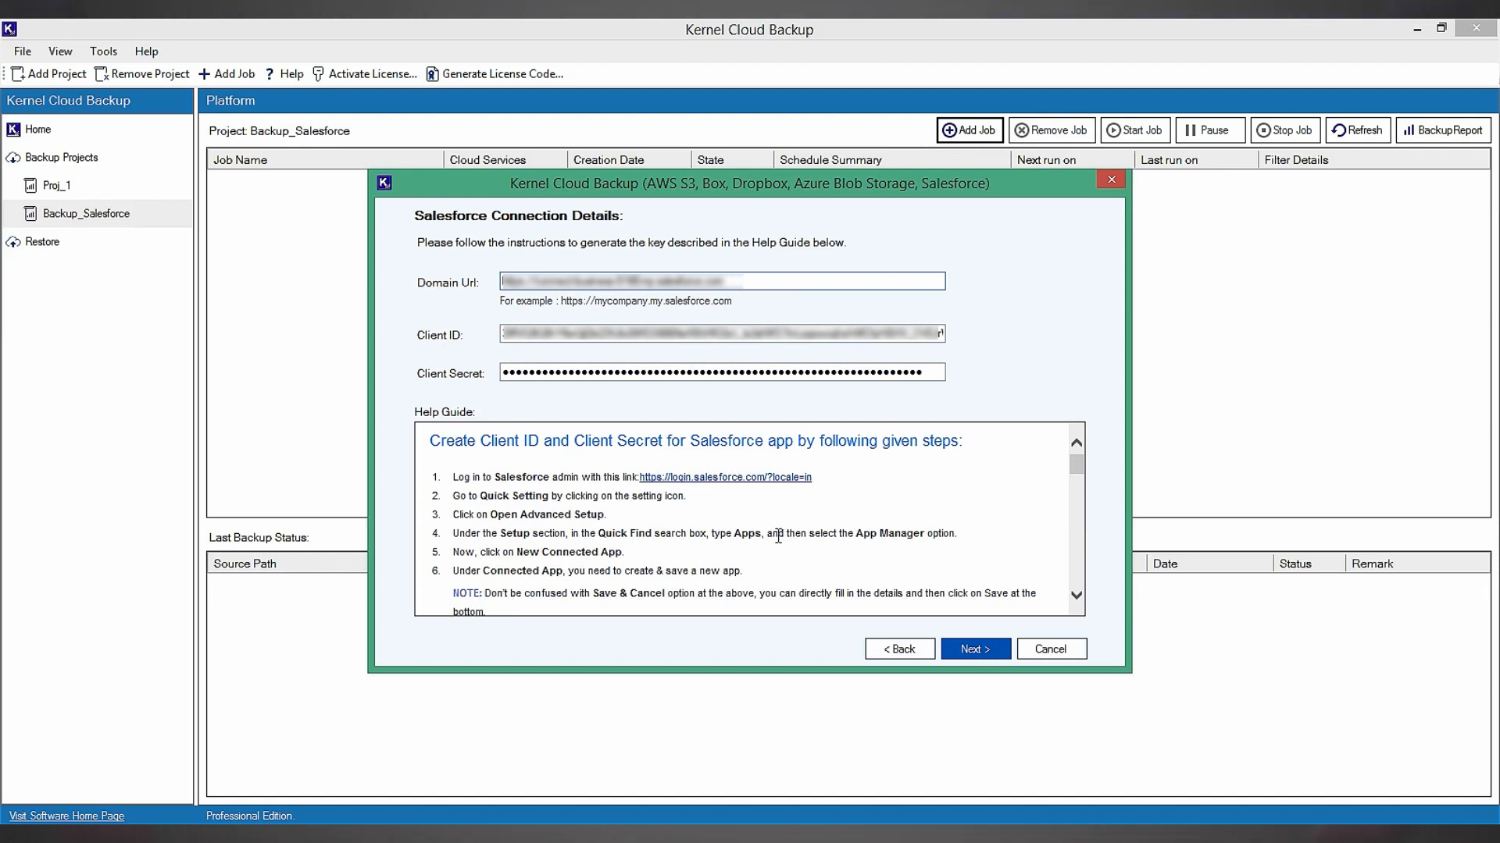
pyautogui.click(994, 657)
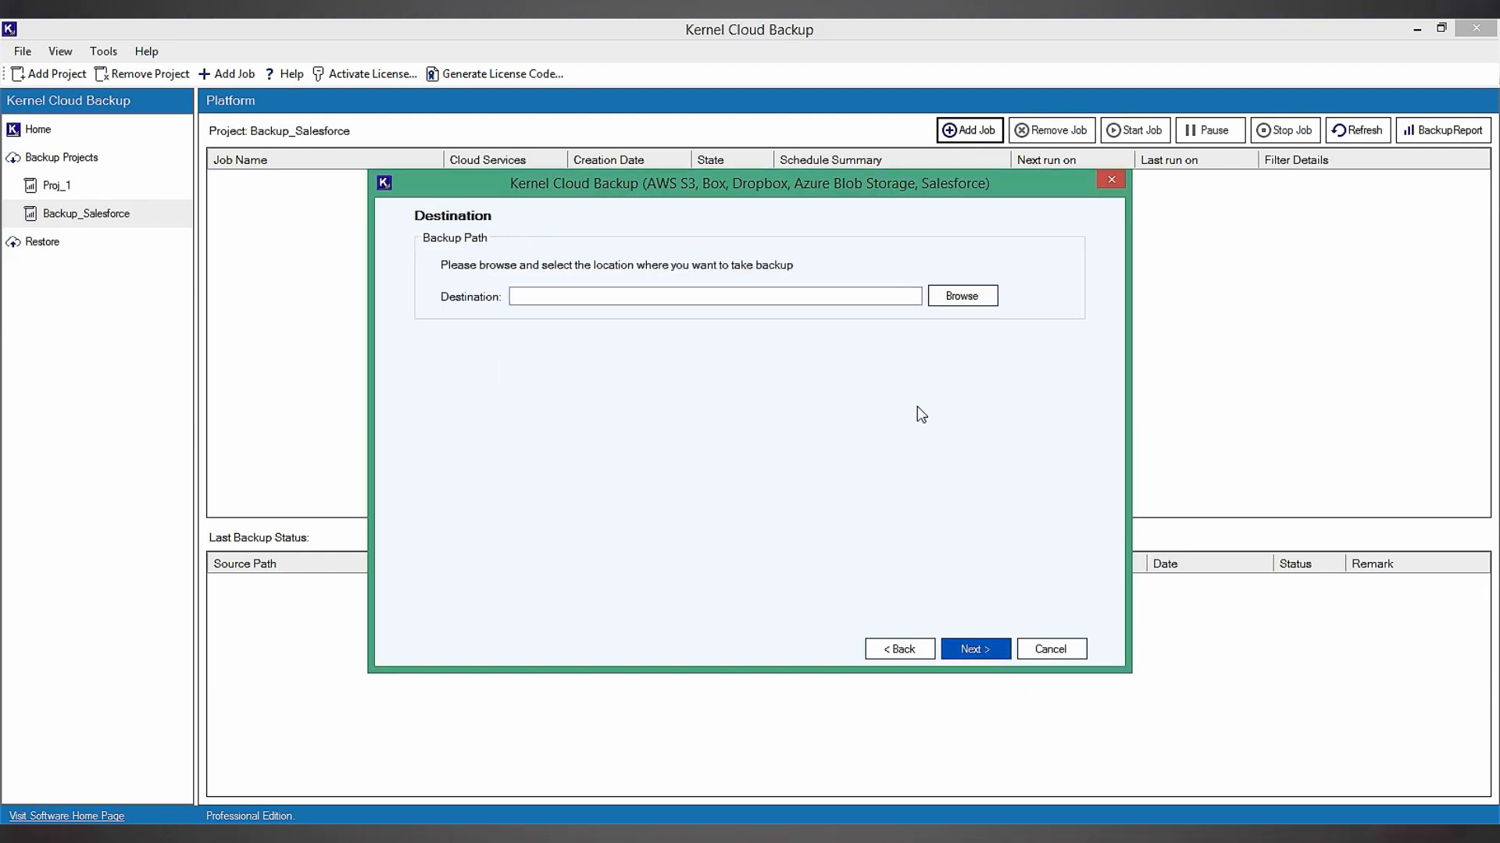
pyautogui.click(955, 290)
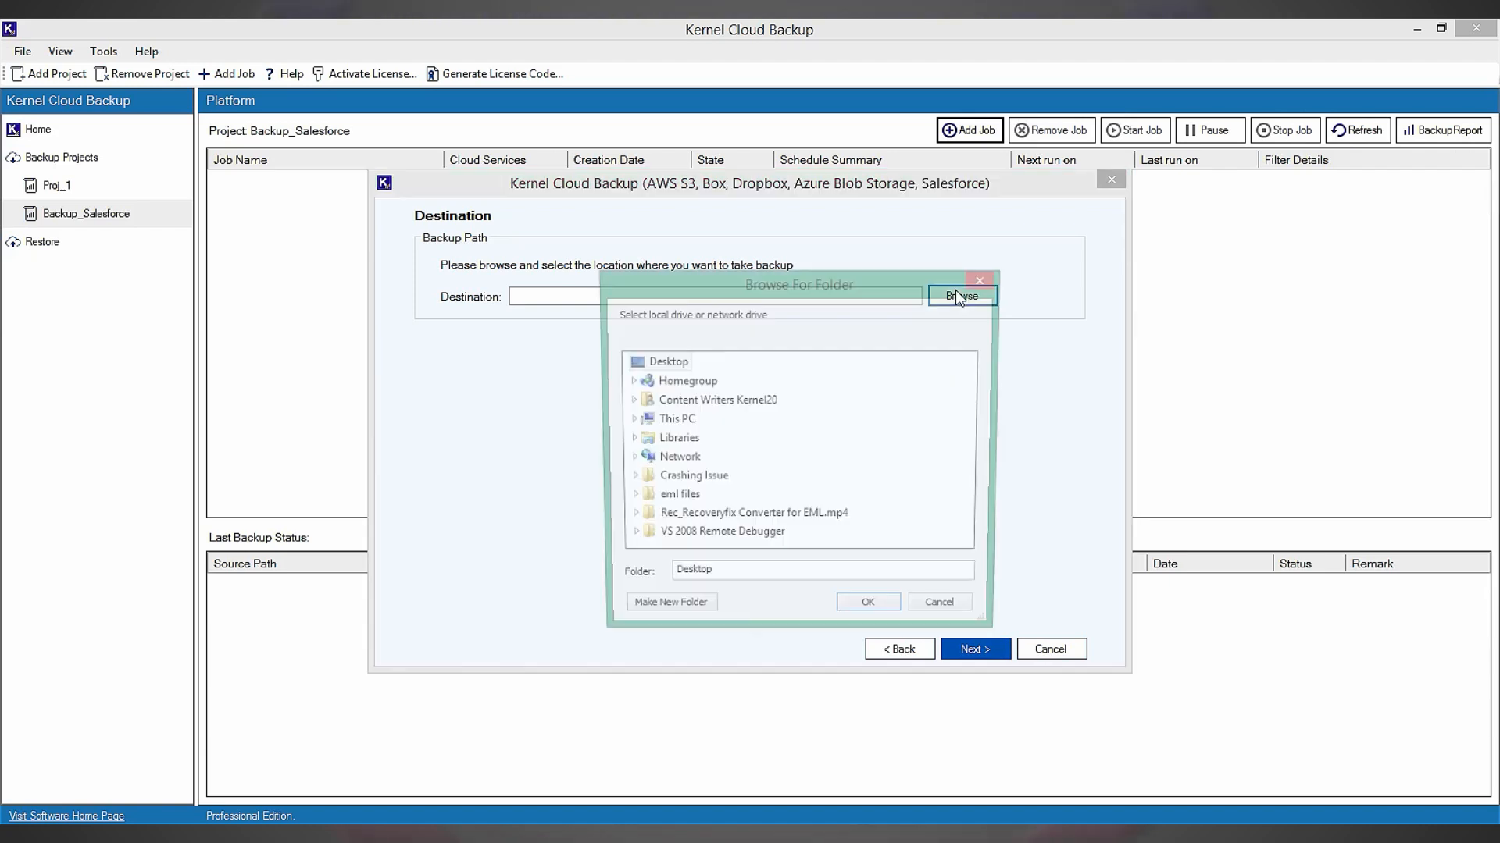
pyautogui.doubleClick(660, 422)
pyautogui.doubleClick(681, 460)
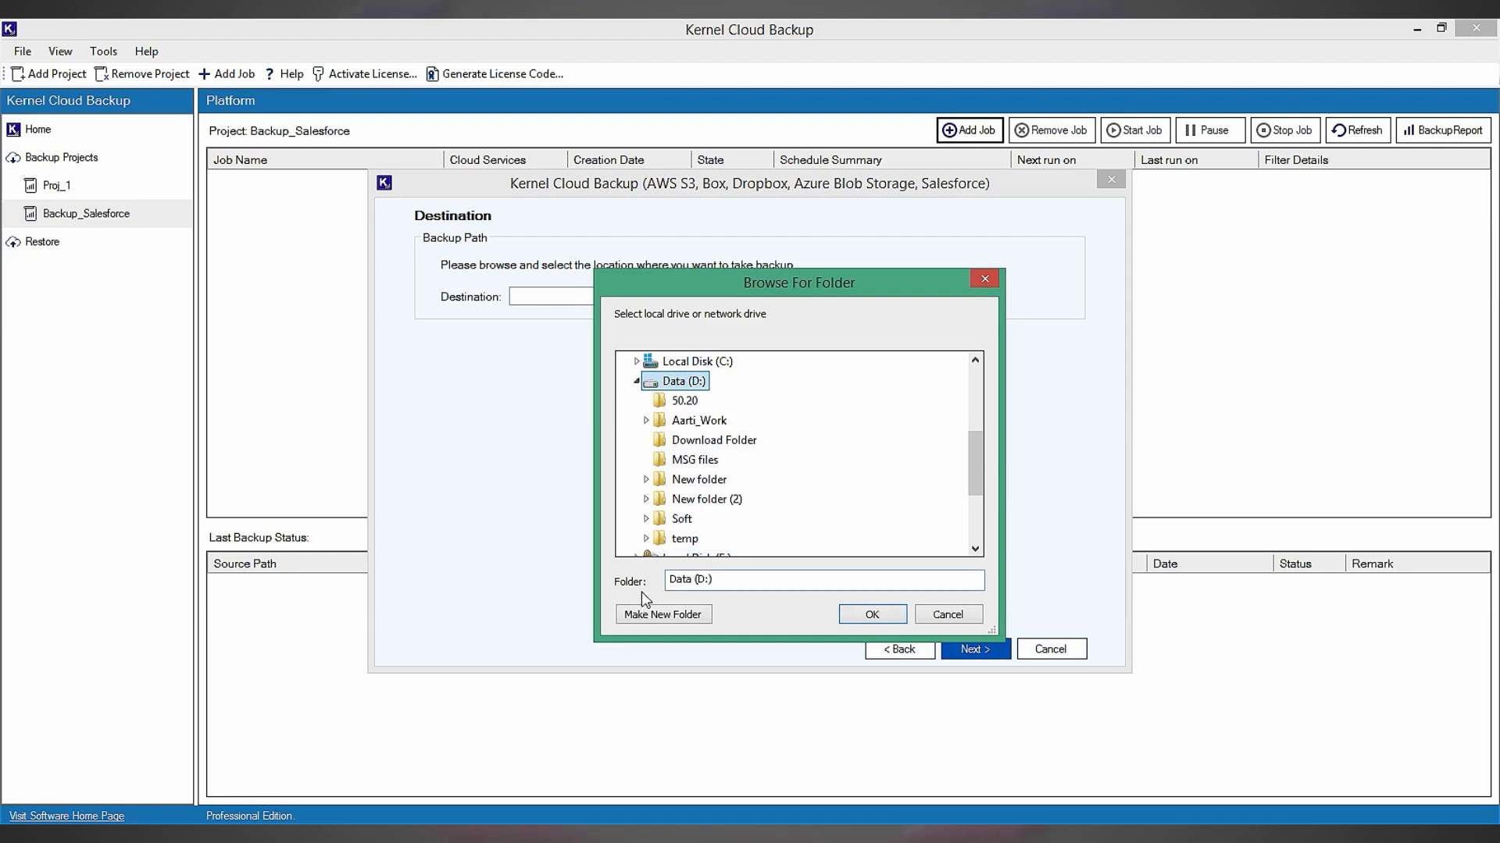
pyautogui.click(646, 614)
pyautogui.write('Cloud Backup')
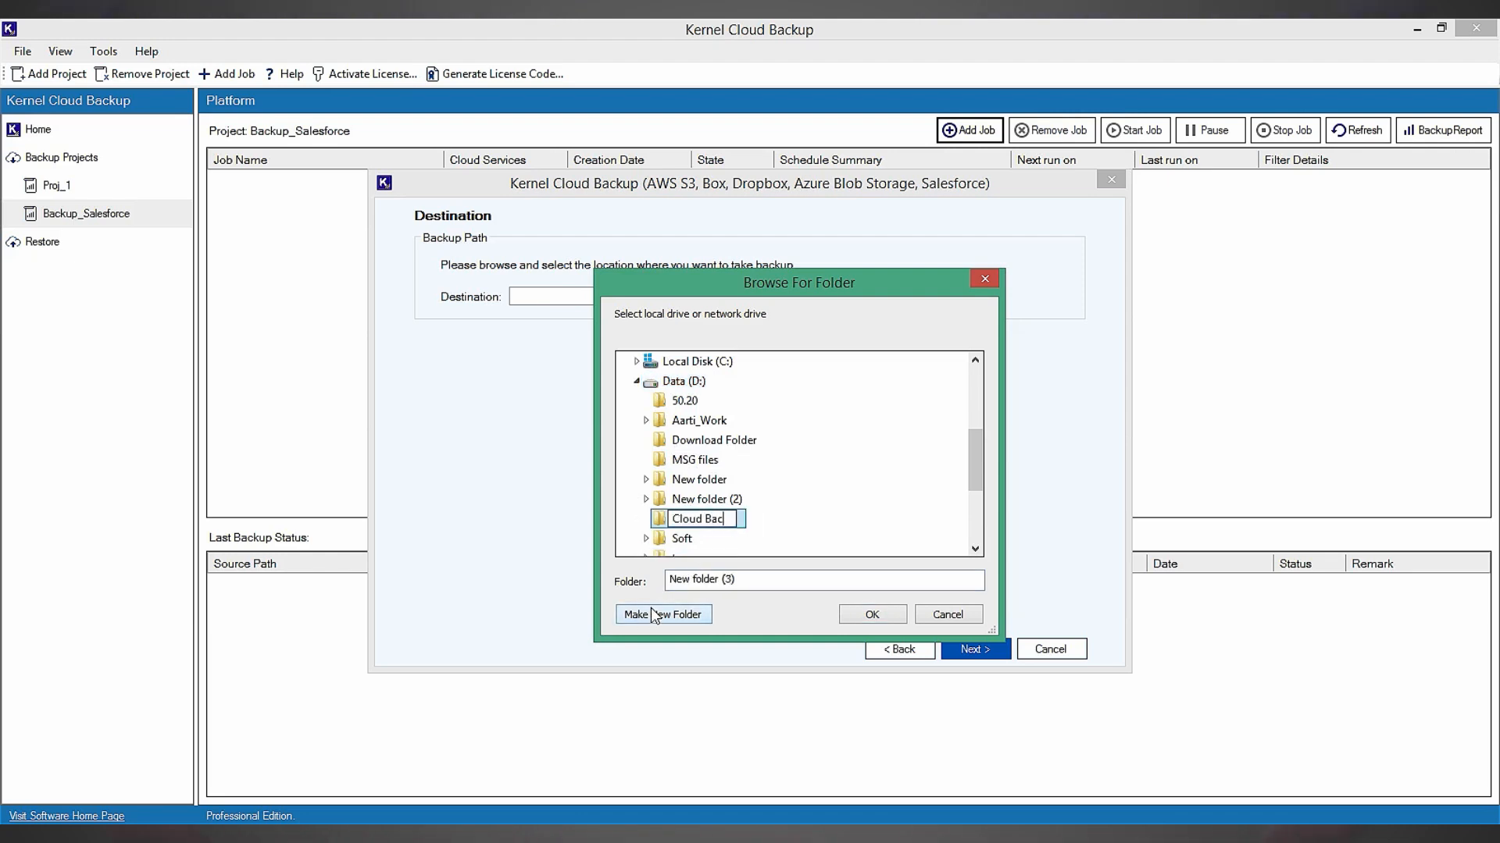
pyautogui.press('Return')
pyautogui.click(872, 614)
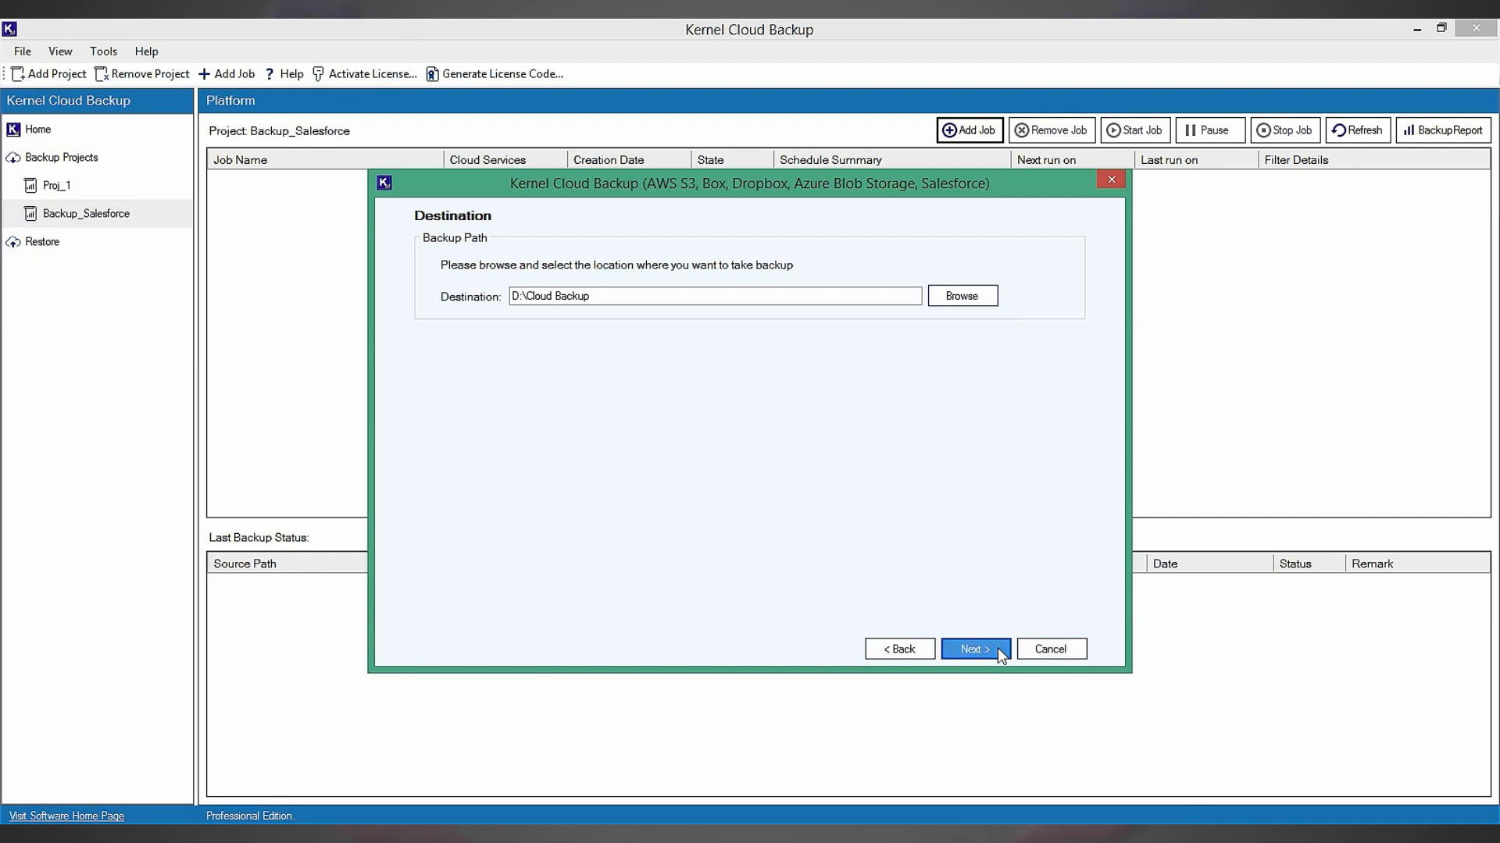
pyautogui.click(997, 649)
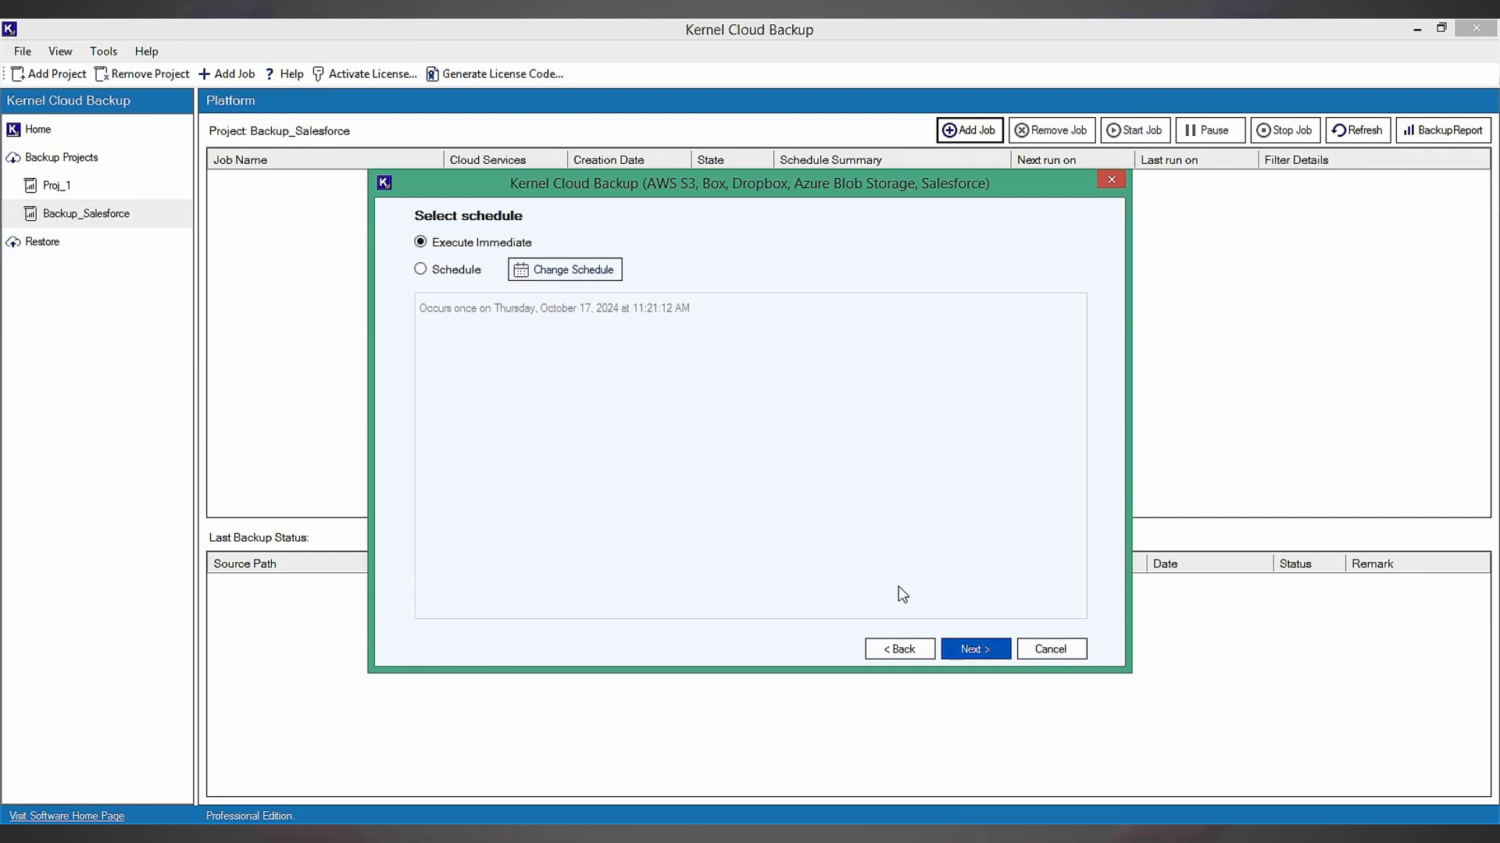
pyautogui.click(473, 275)
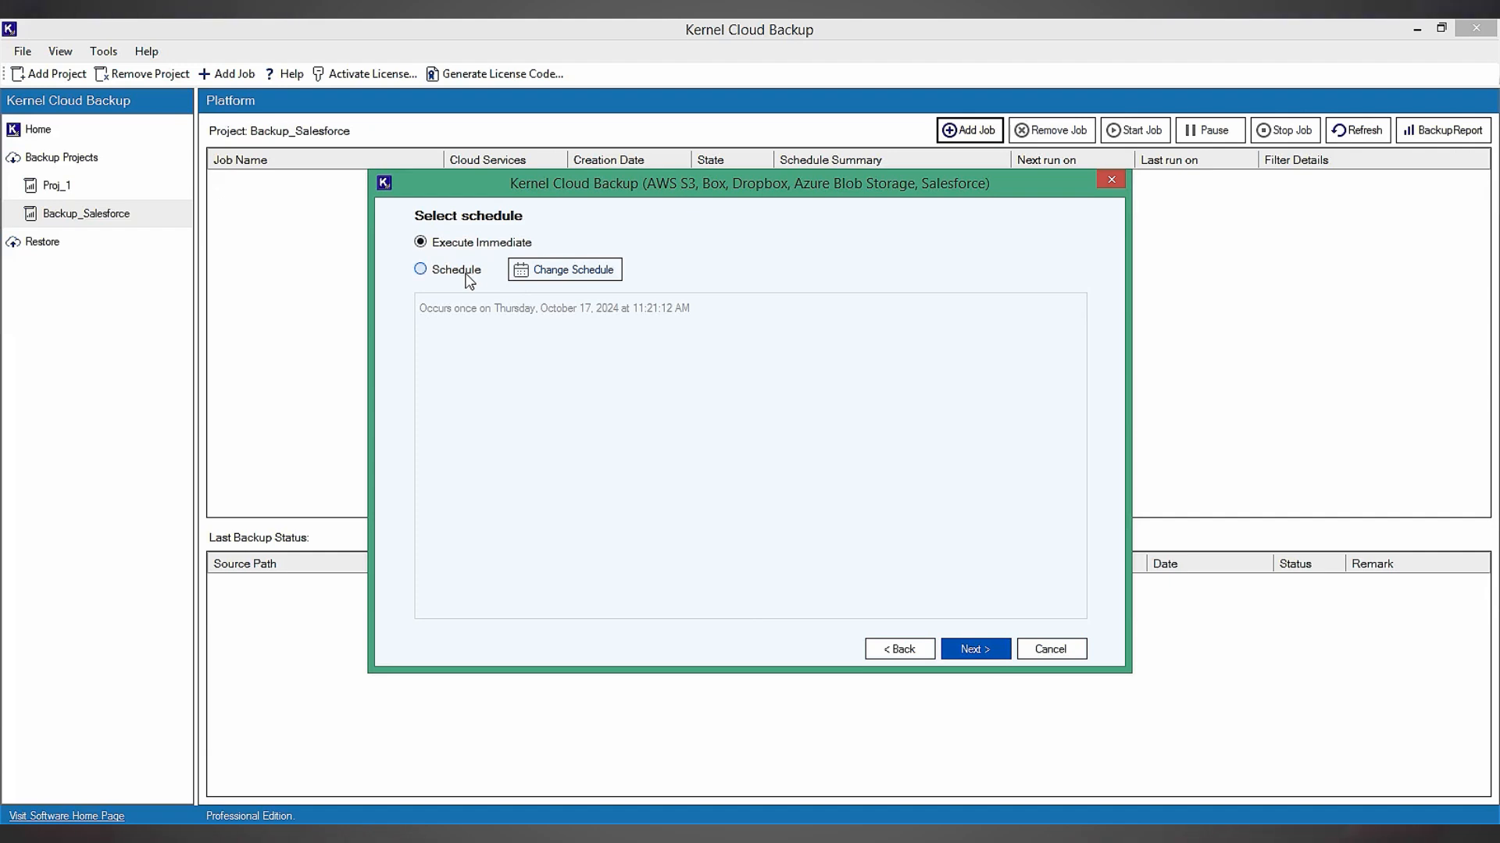
pyautogui.click(536, 274)
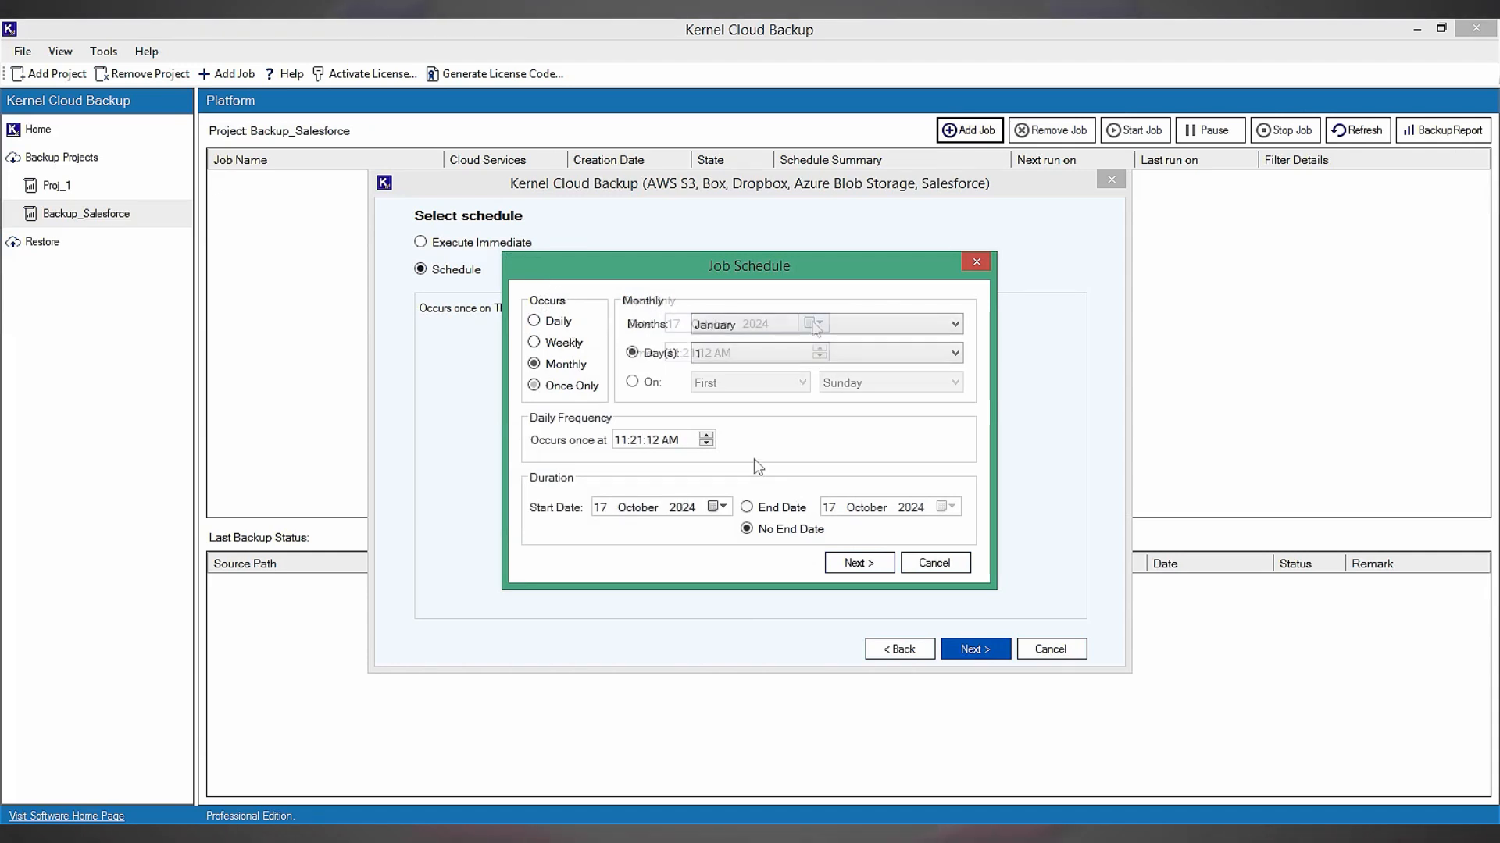
pyautogui.click(936, 562)
# Set the backup job to execute immediately, launch it, and show the progress of Backup_1 in the Backup_Salesforce project.
pyautogui.click(510, 244)
pyautogui.click(965, 646)
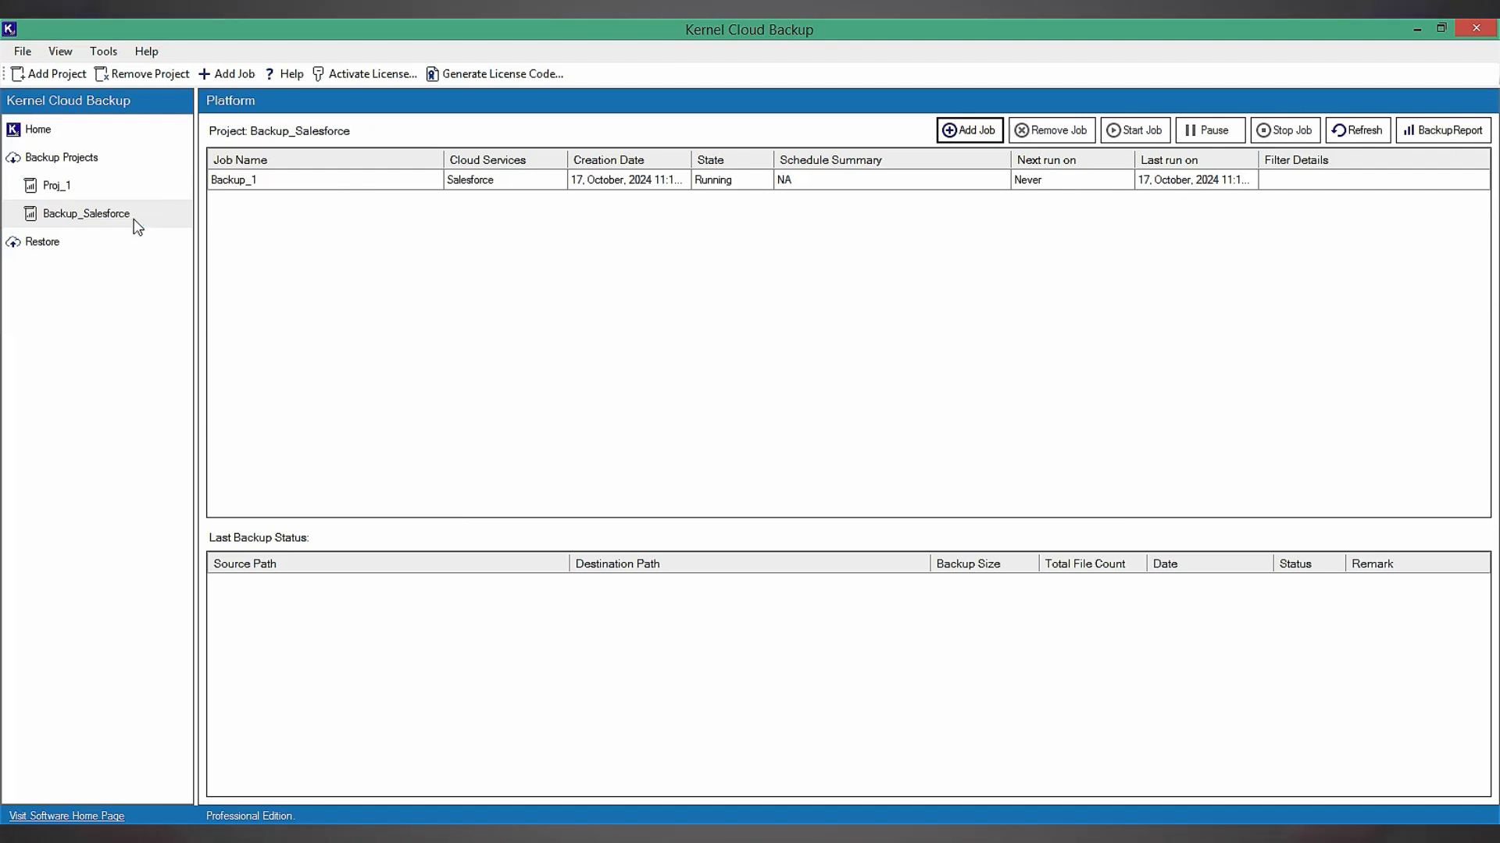
pyautogui.click(109, 214)
pyautogui.click(260, 181)
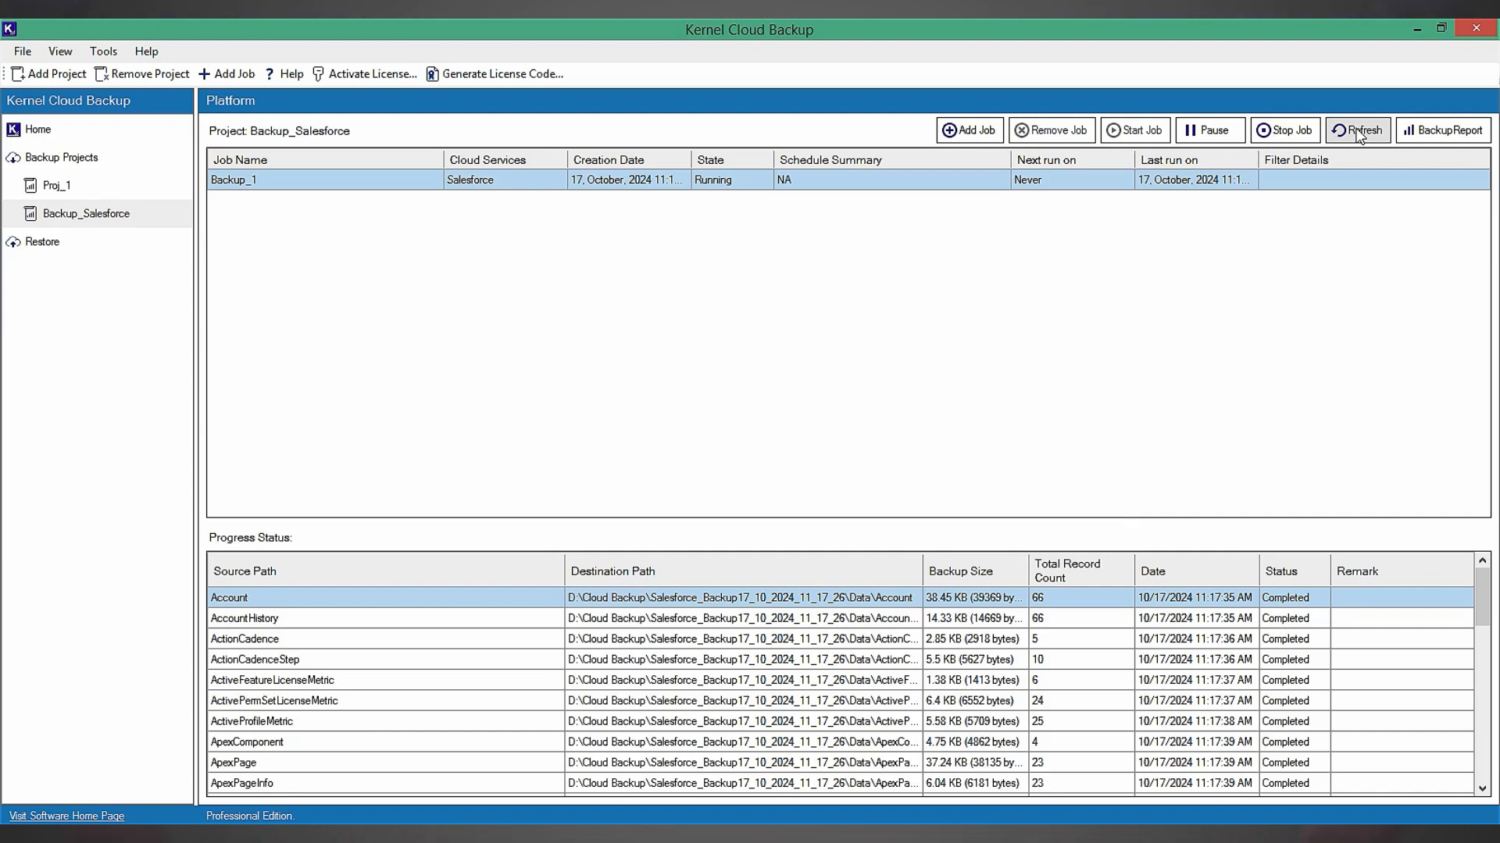
# Review the backup report for Backup_1, including the session's per-object summary details, and close it.
pyautogui.click(1433, 133)
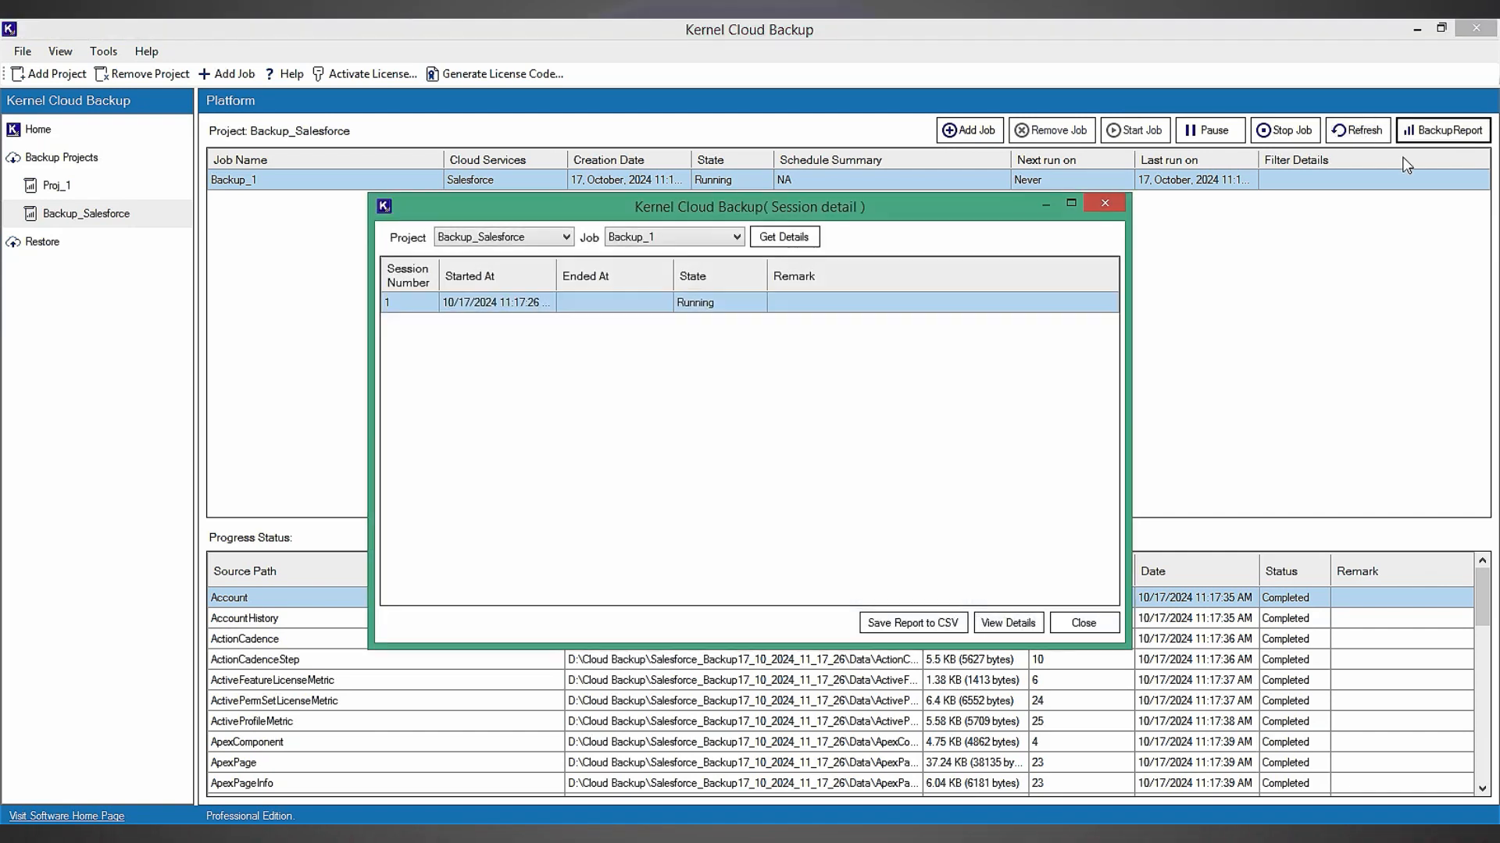
pyautogui.click(1107, 205)
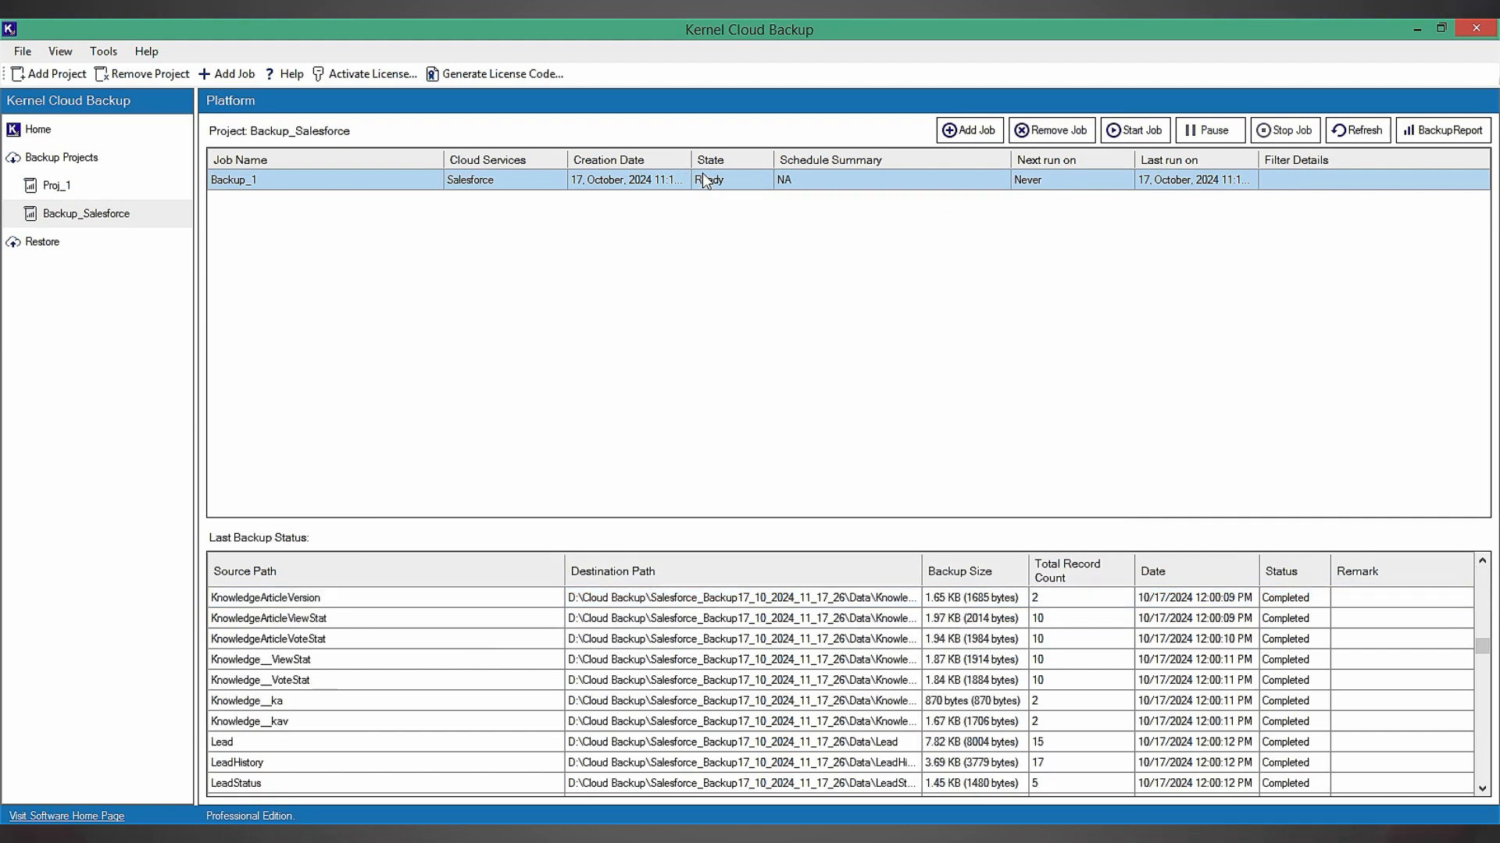
pyautogui.click(1443, 130)
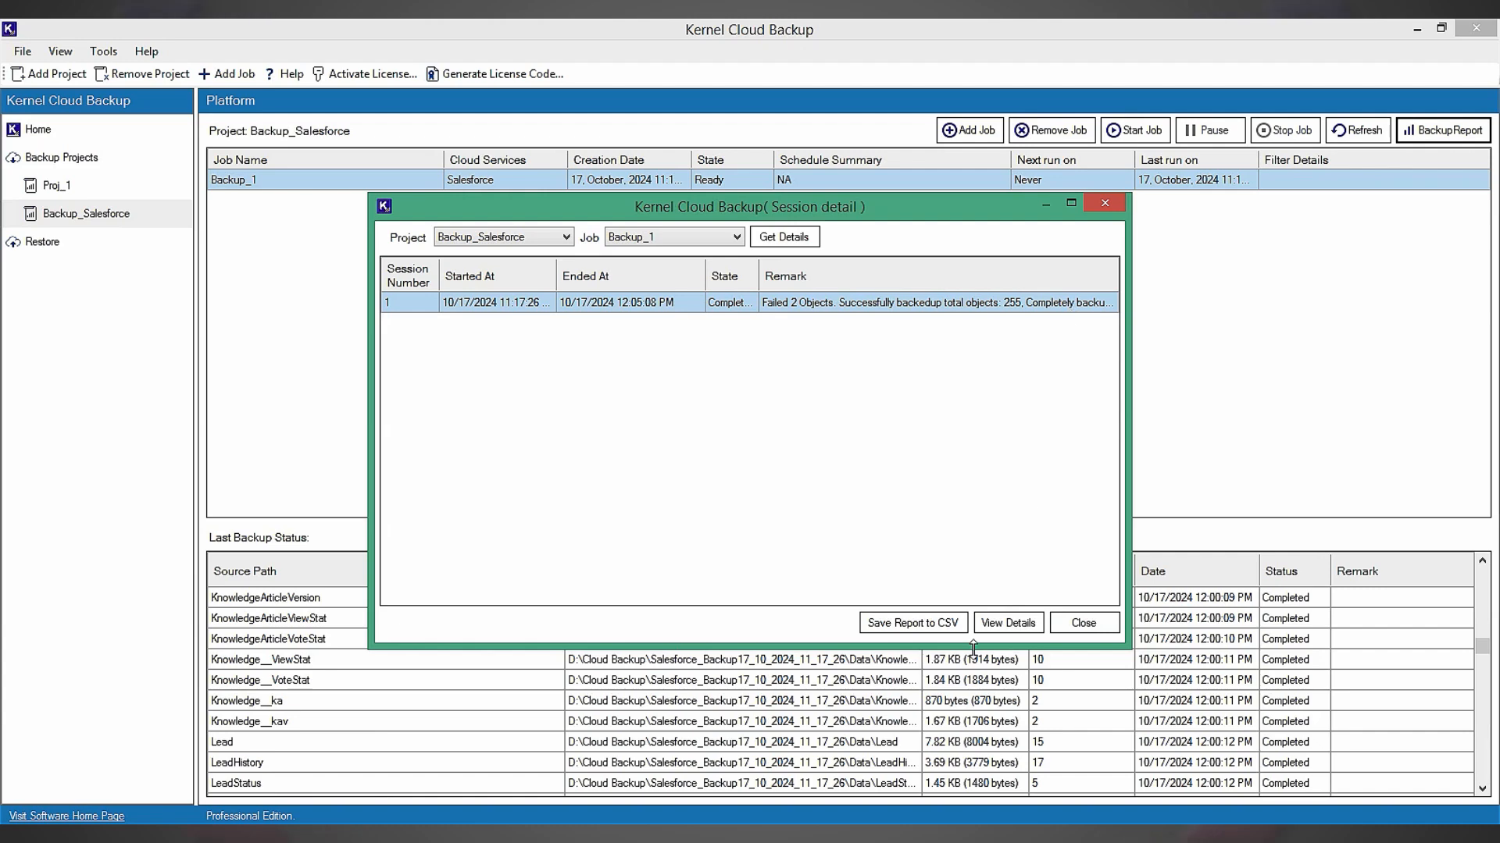
pyautogui.click(1010, 624)
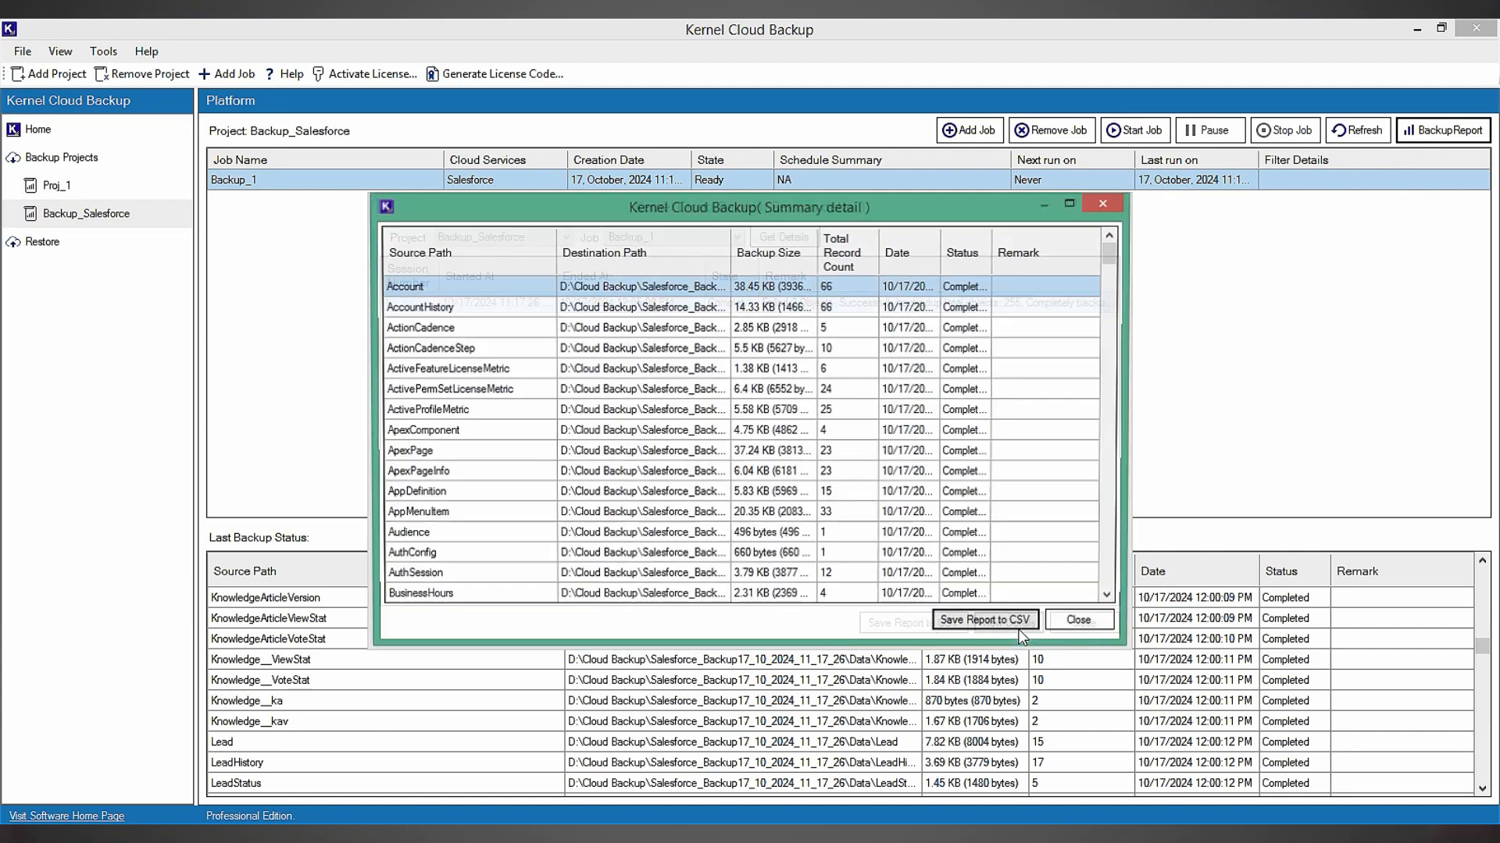
pyautogui.moveTo(1109, 255); pyautogui.dragTo(1109, 584)
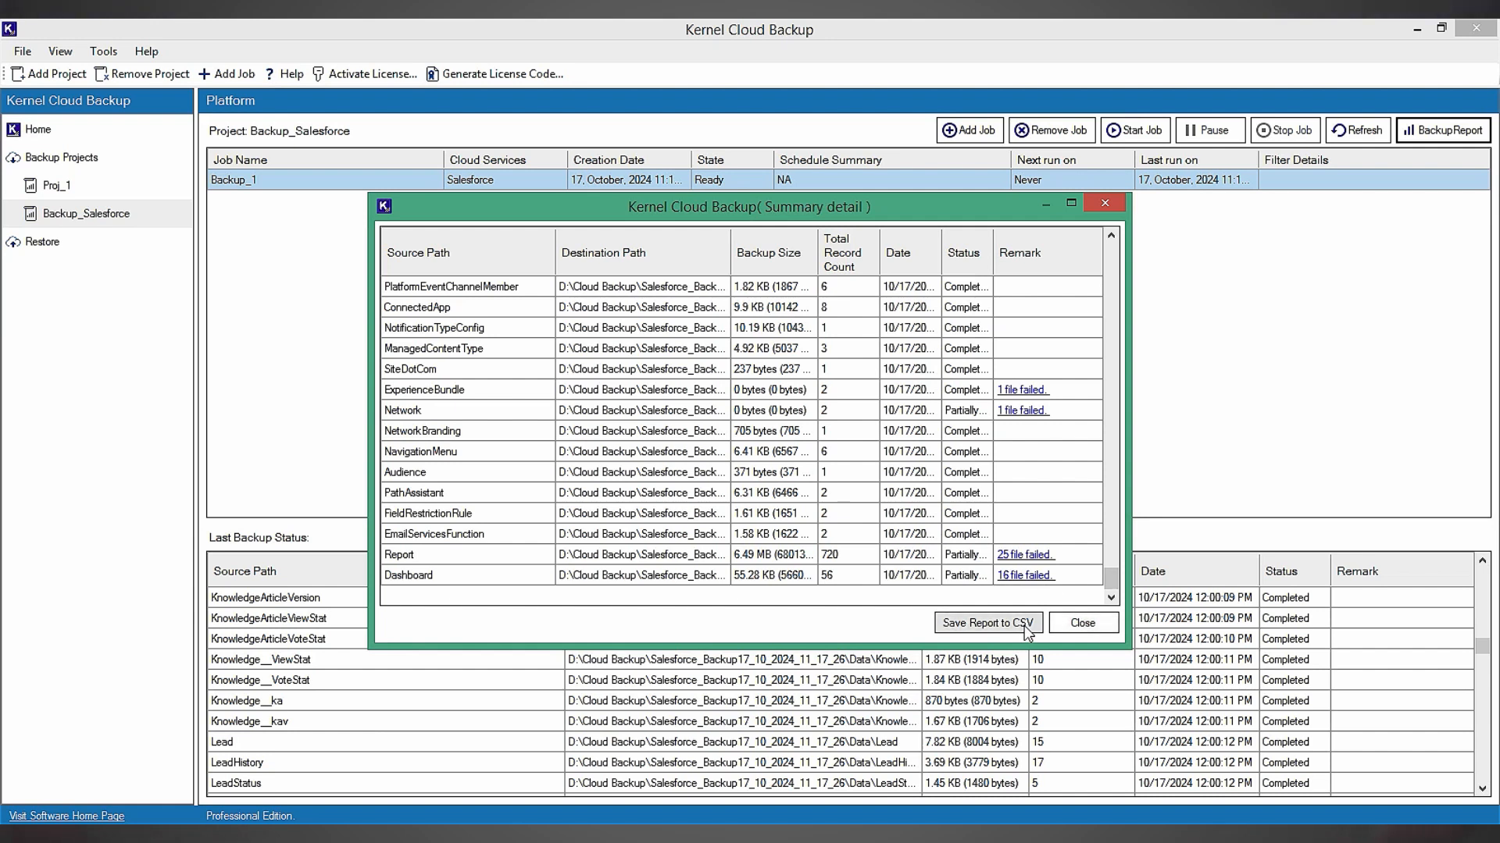
pyautogui.click(1081, 624)
pyautogui.click(1078, 625)
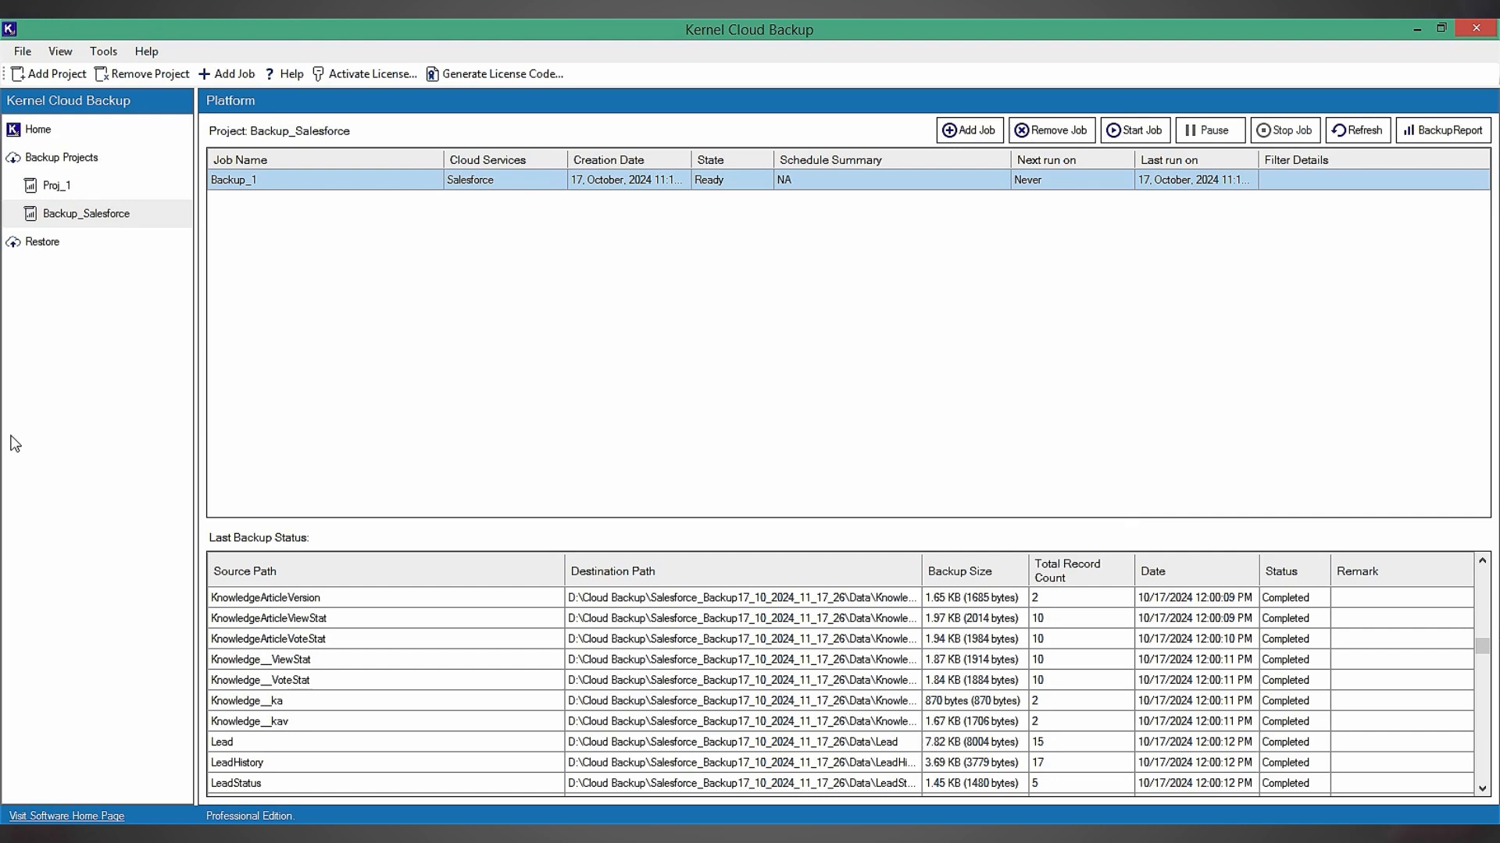
# Start a Salesforce restore using the backup path of project Proj_1, job Salesforce_bak.
pyautogui.click(102, 246)
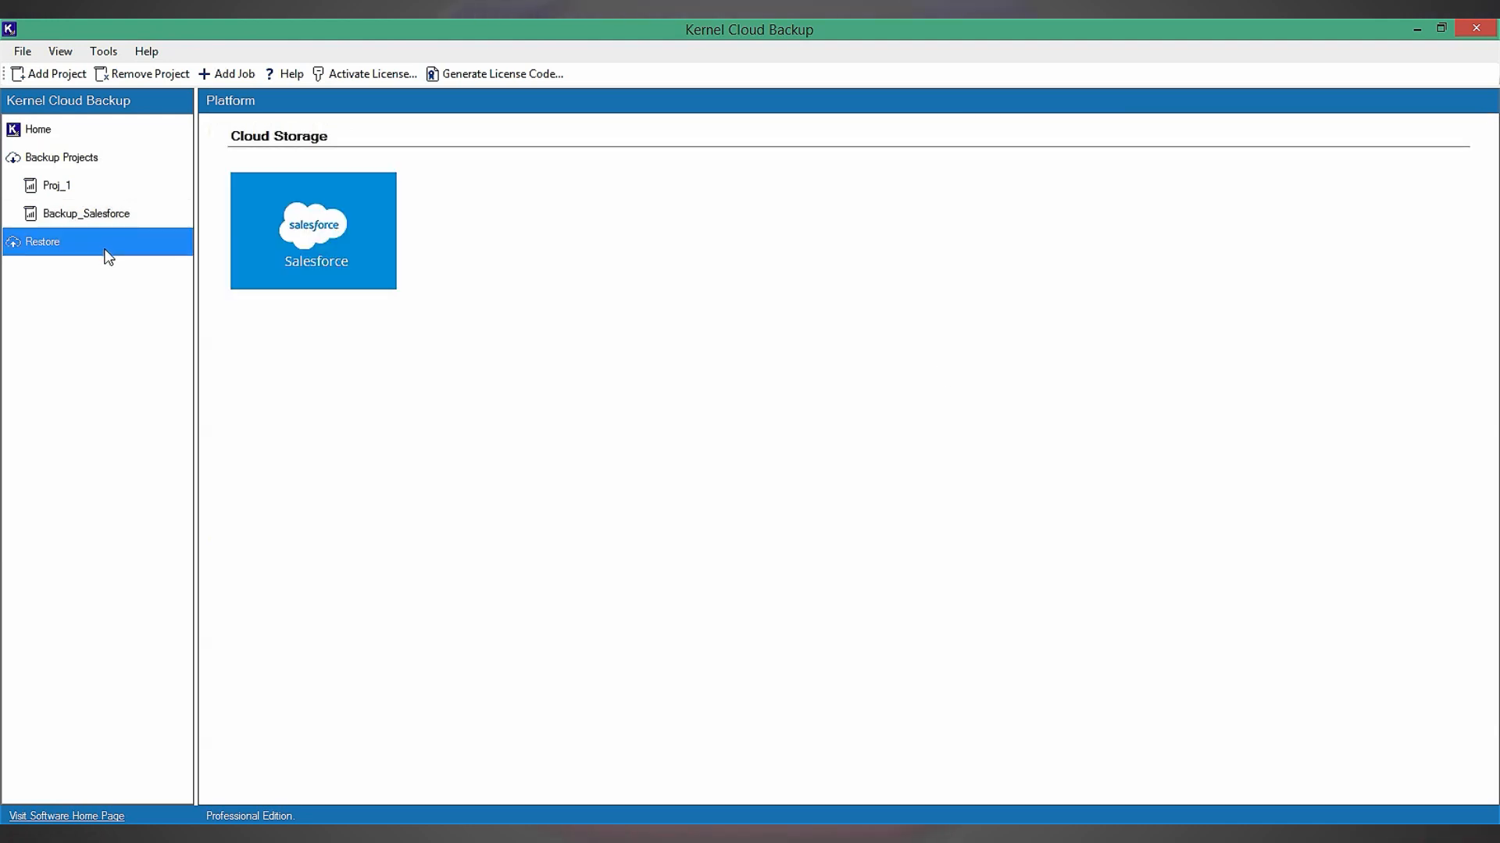
pyautogui.click(317, 256)
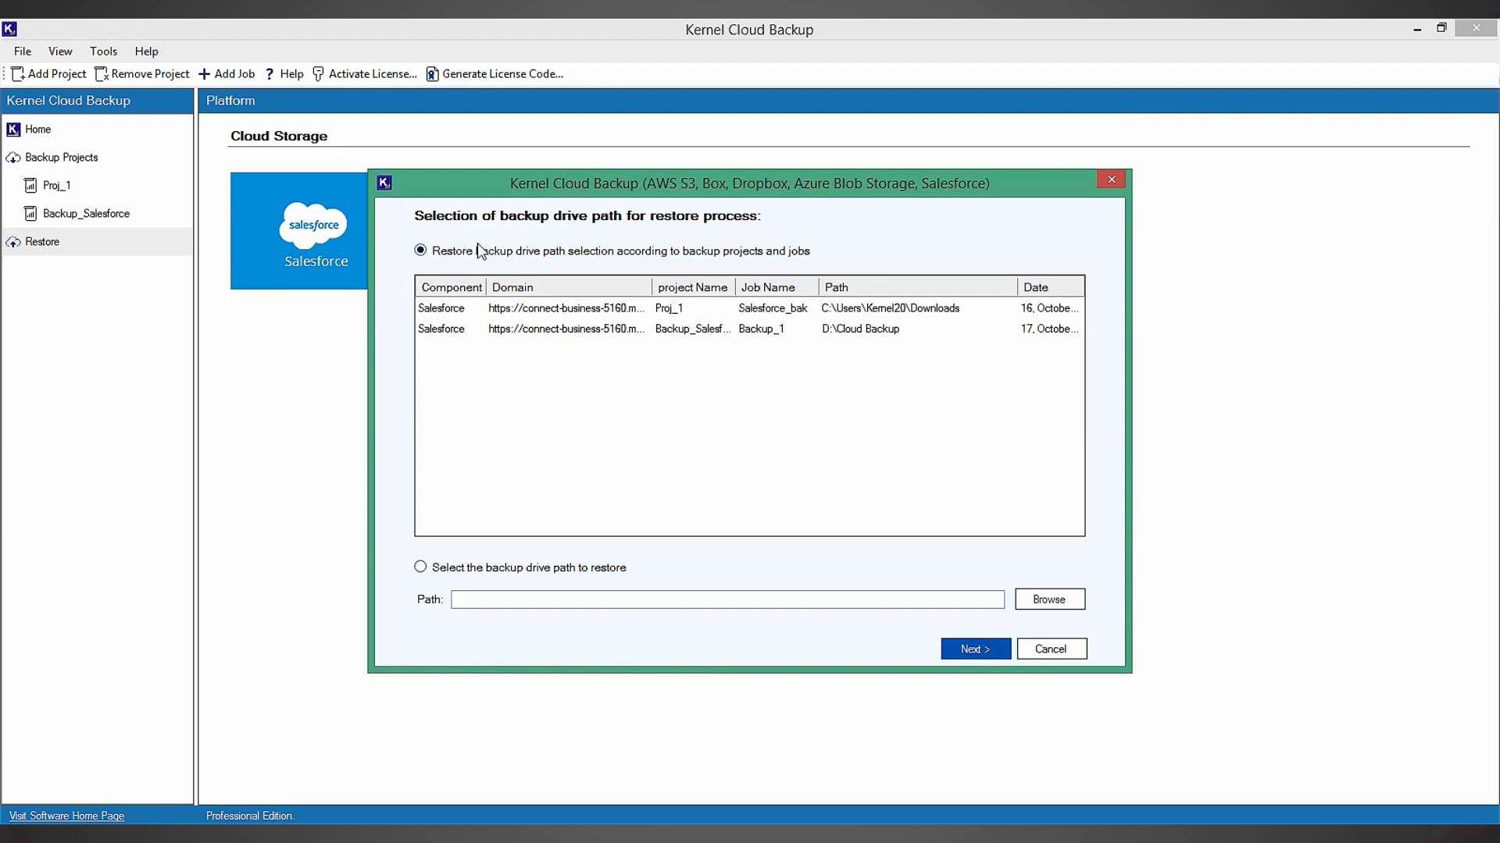
pyautogui.click(422, 567)
pyautogui.click(697, 316)
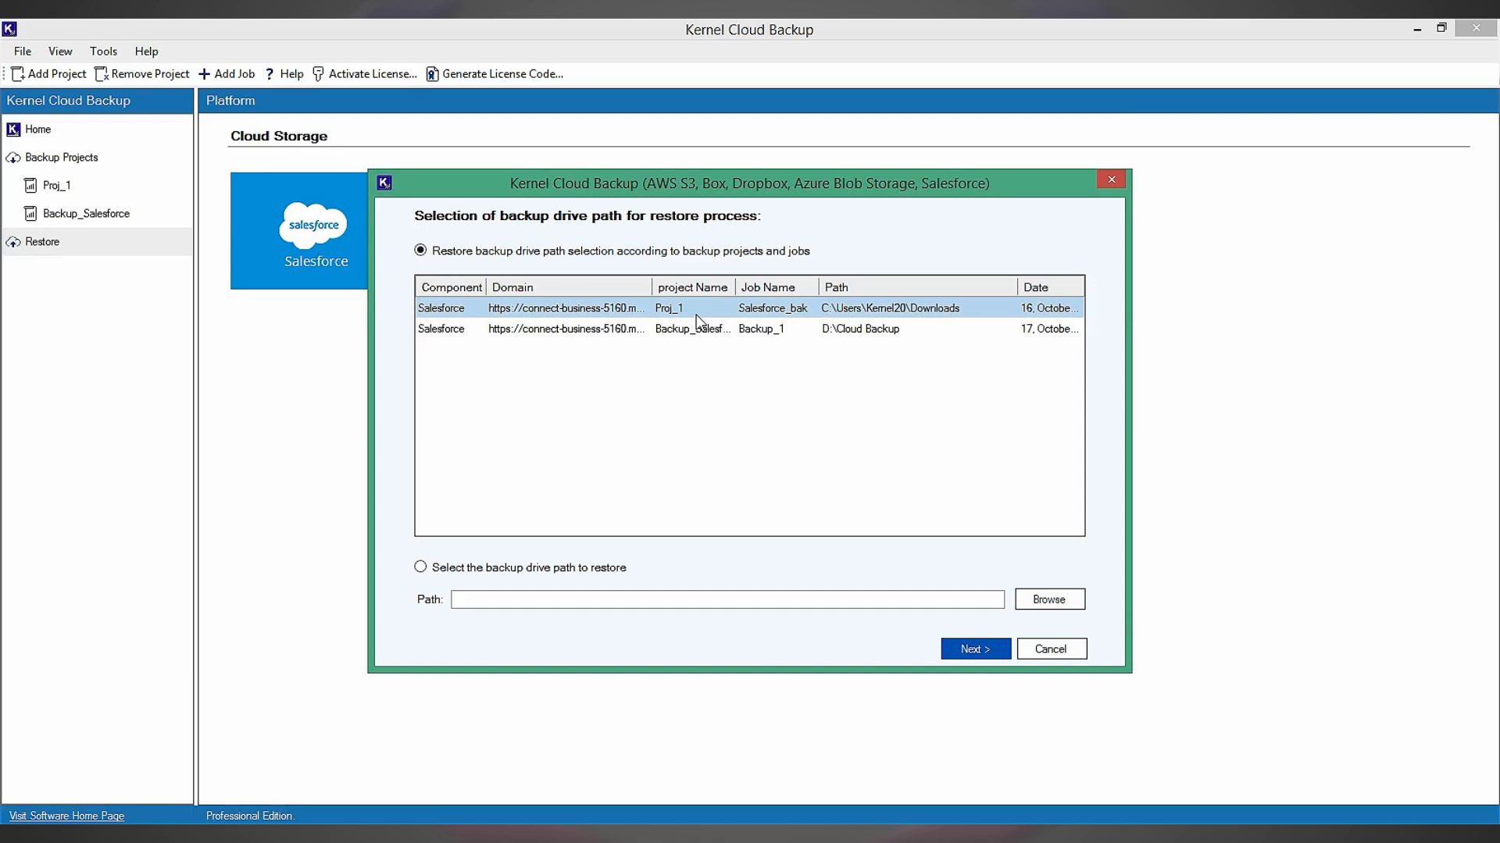
pyautogui.click(996, 652)
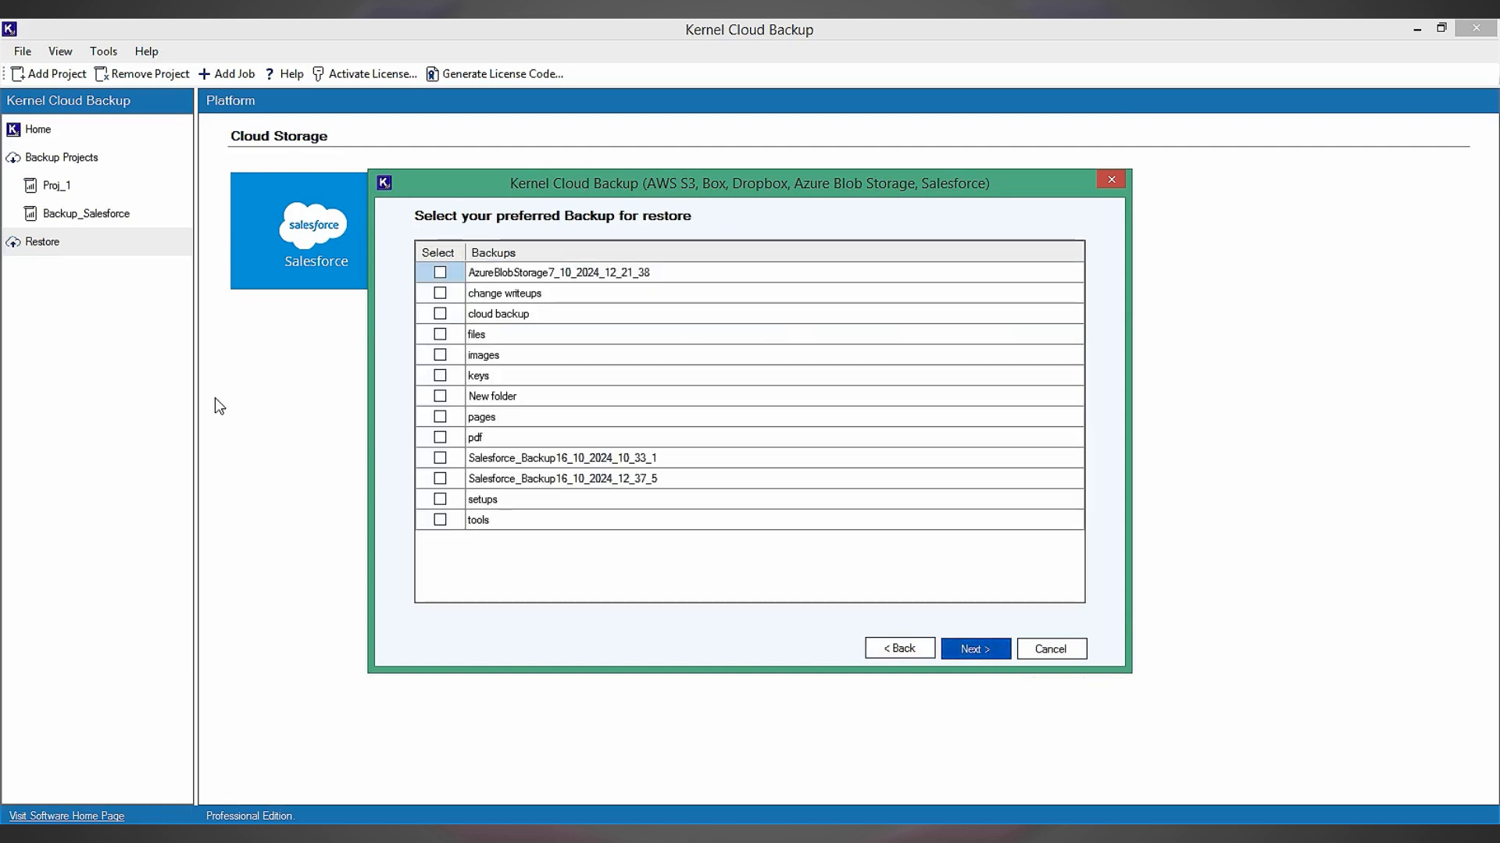
# Choose the backup Salesforce_Backup16_10_2024_10_33_1 and restore its Metadata.
pyautogui.click(439, 314)
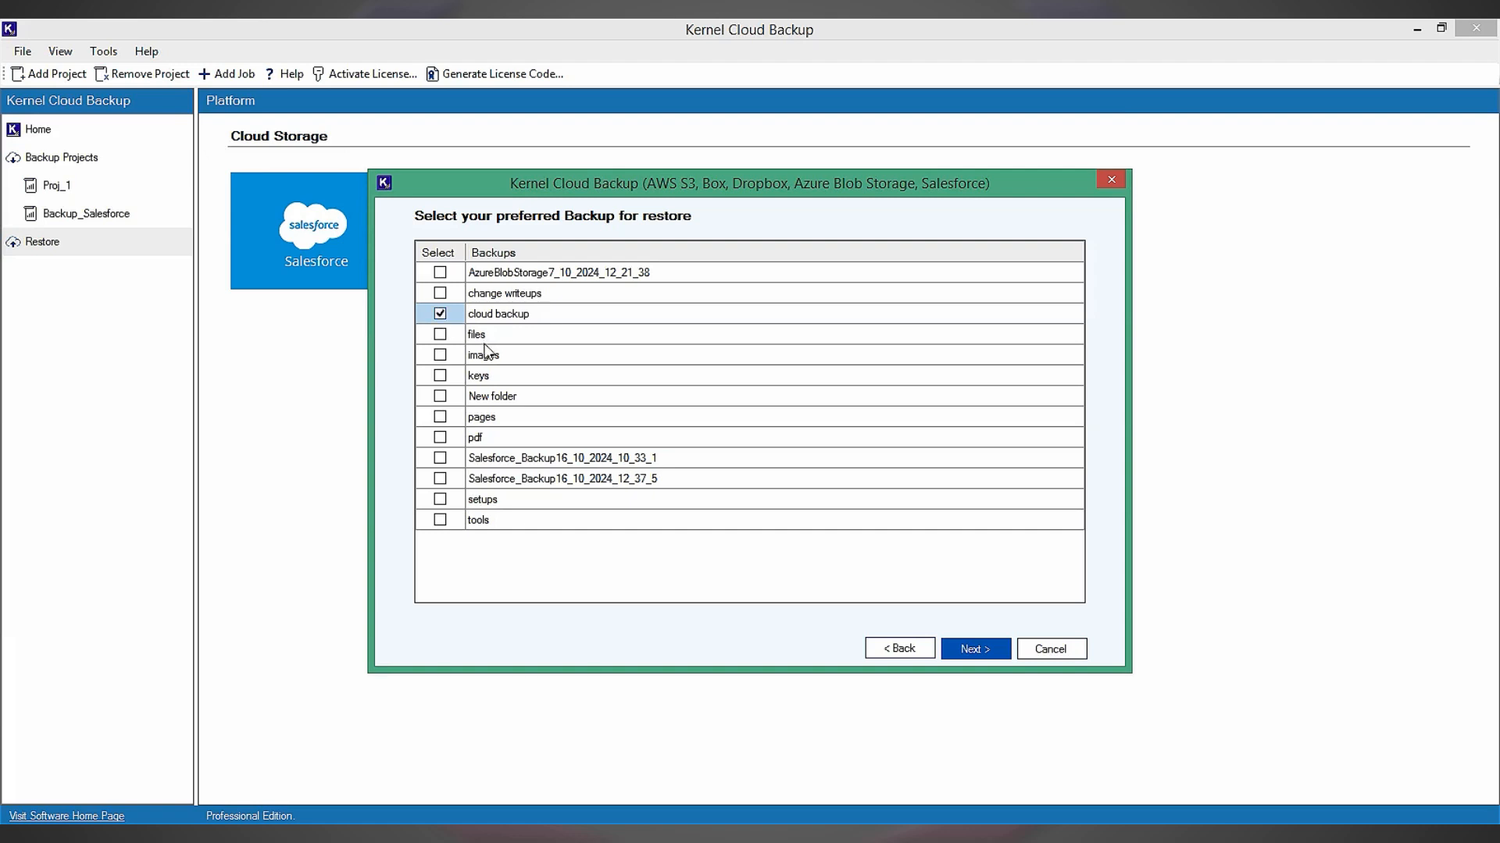
pyautogui.click(439, 459)
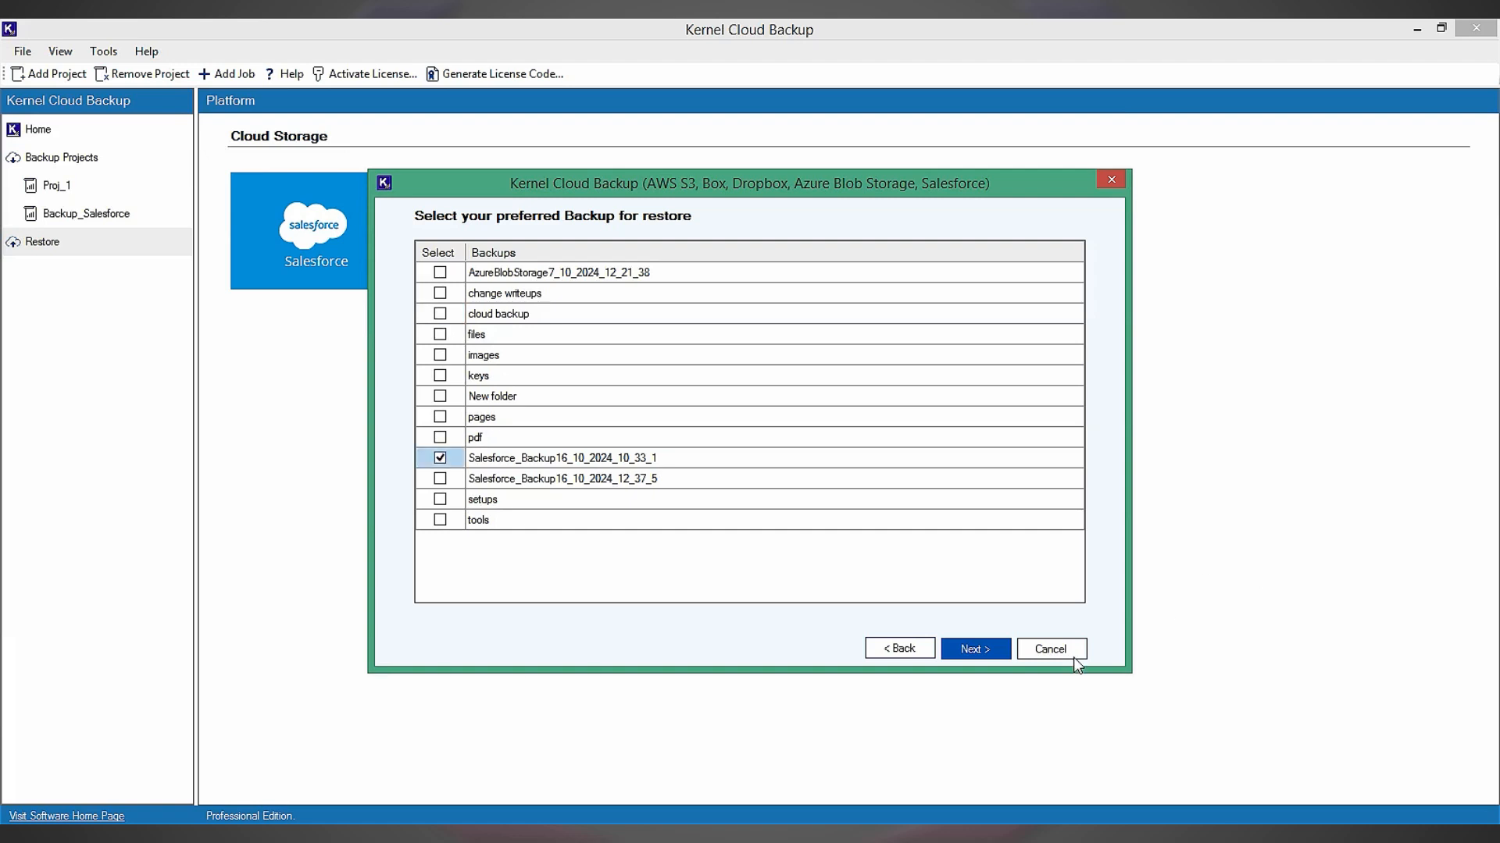
pyautogui.click(988, 651)
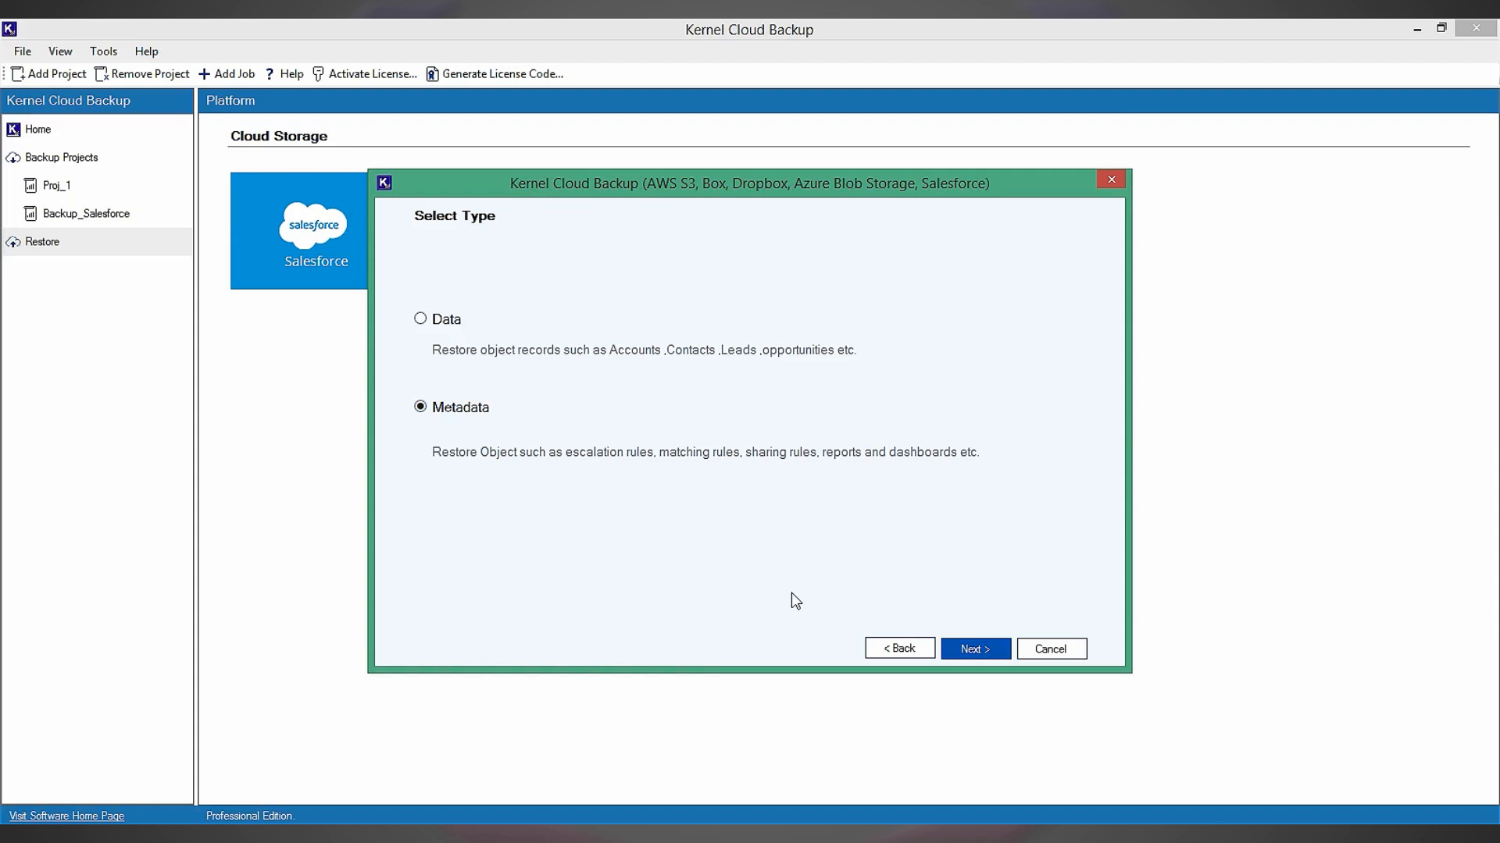
pyautogui.click(987, 647)
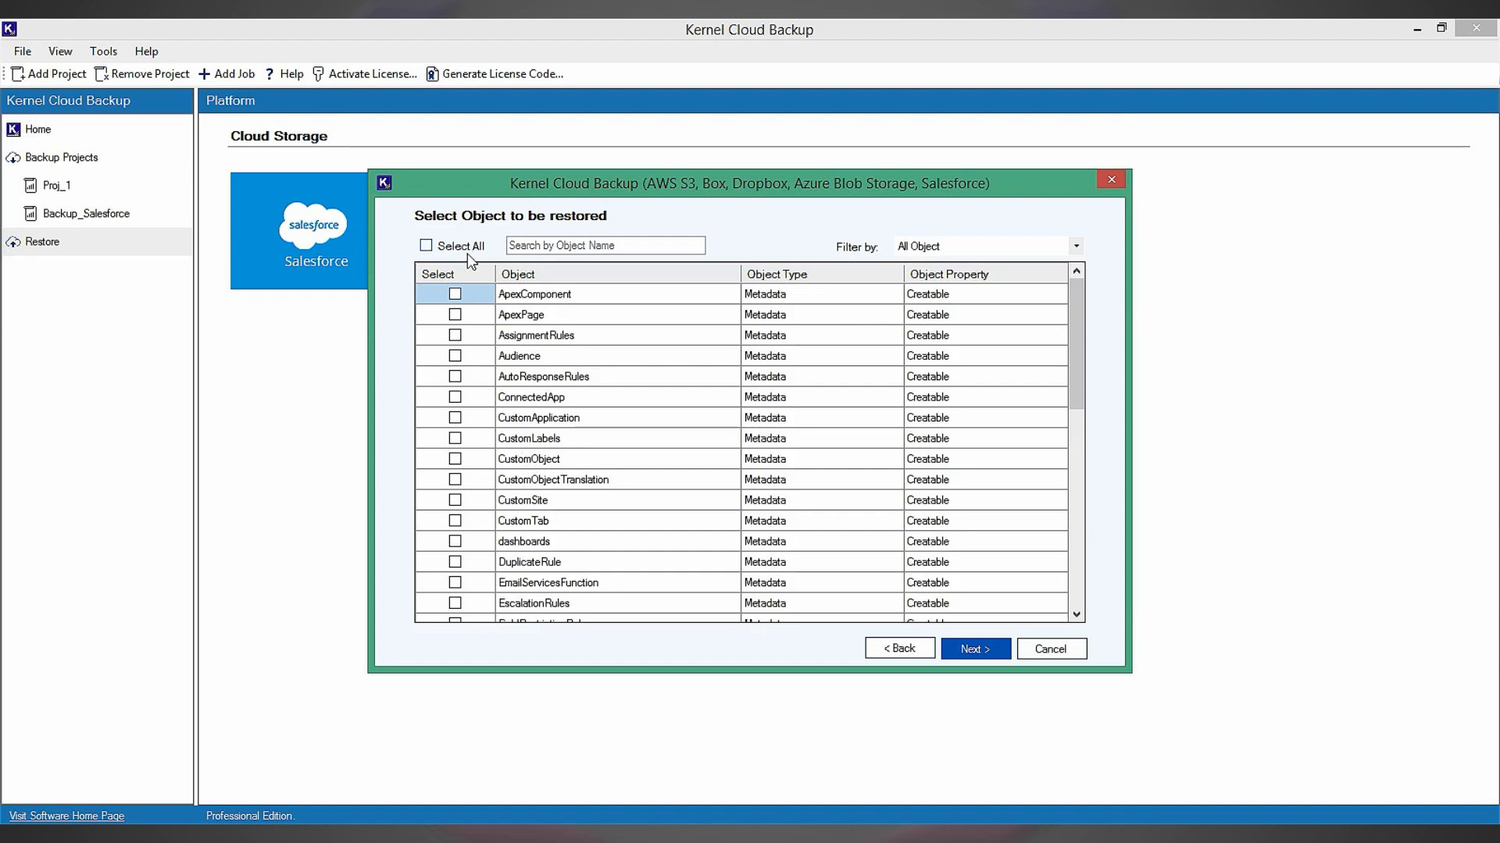
pyautogui.moveTo(1081, 355); pyautogui.dragTo(1060, 248)
pyautogui.click(1066, 248)
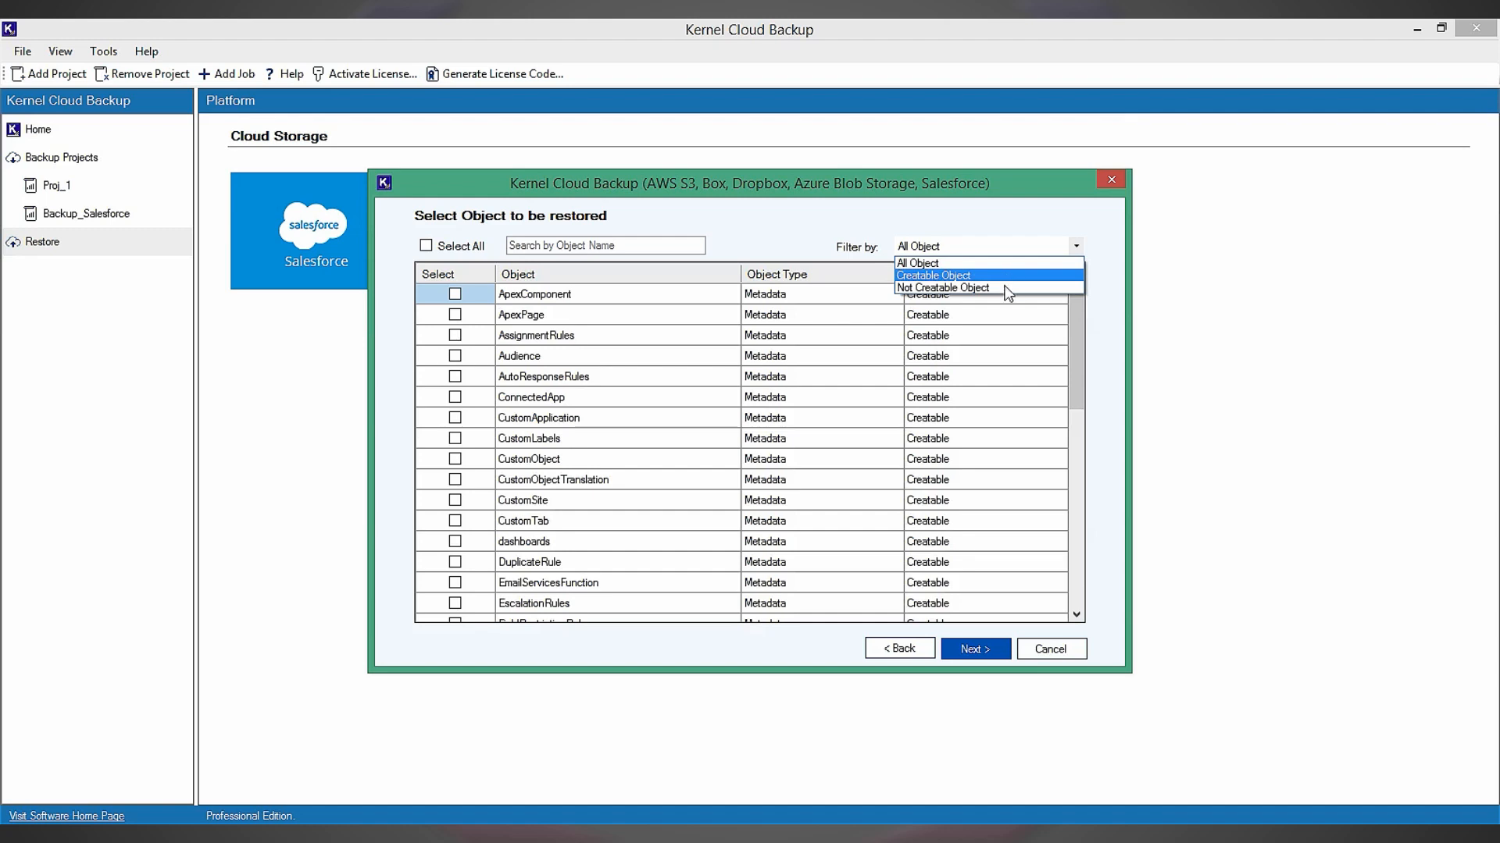
pyautogui.click(614, 253)
pyautogui.click(614, 253)
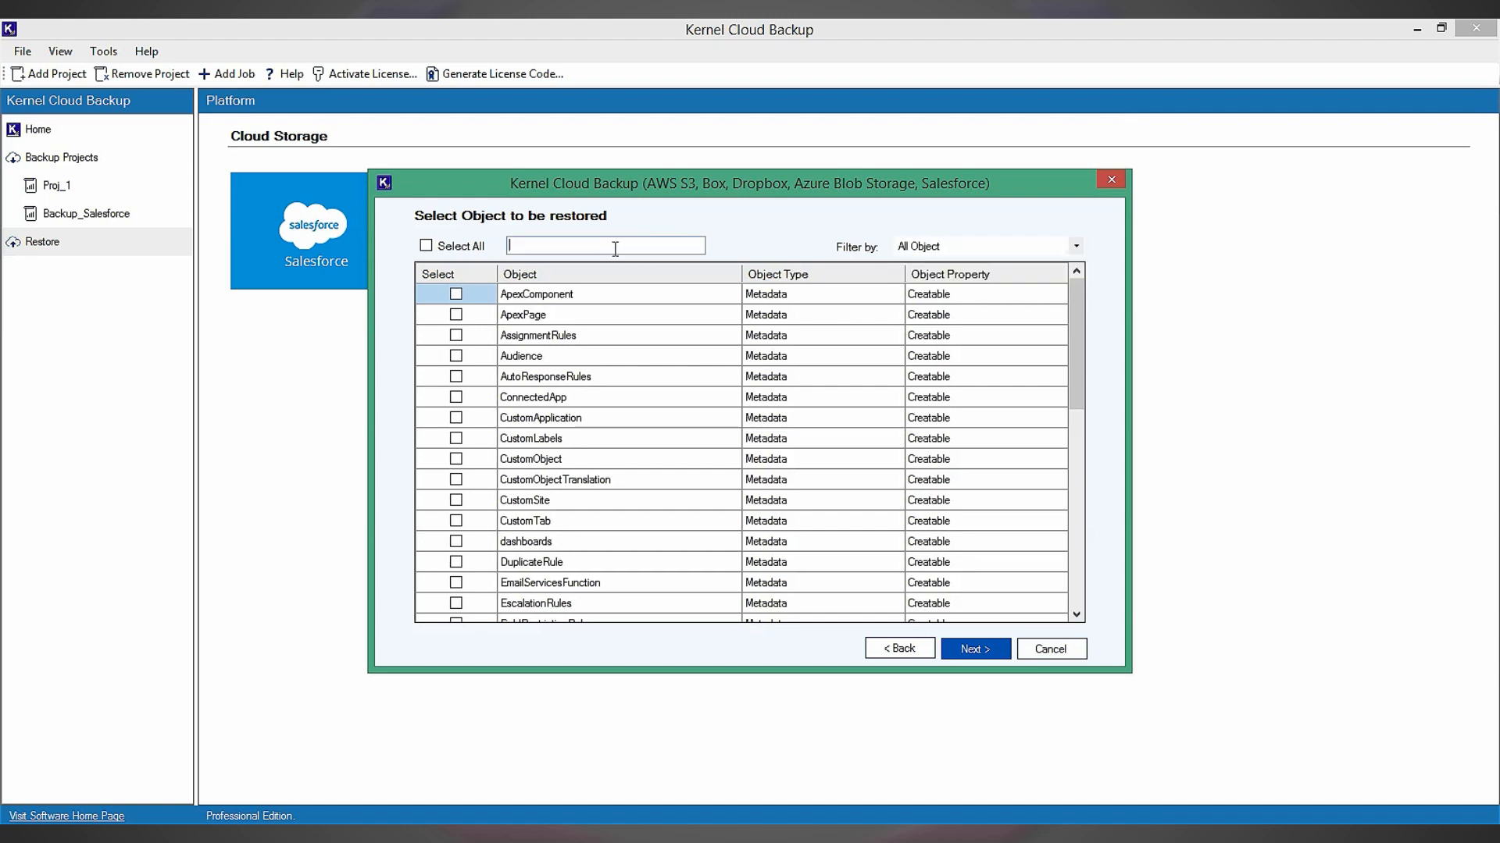
# Select ApexComponent, ApexPage, AssignmentRules, Audience and AutoResponseRules as the objects to restore and proceed.
pyautogui.click(455, 314)
pyautogui.click(456, 294)
pyautogui.click(458, 346)
pyautogui.click(457, 360)
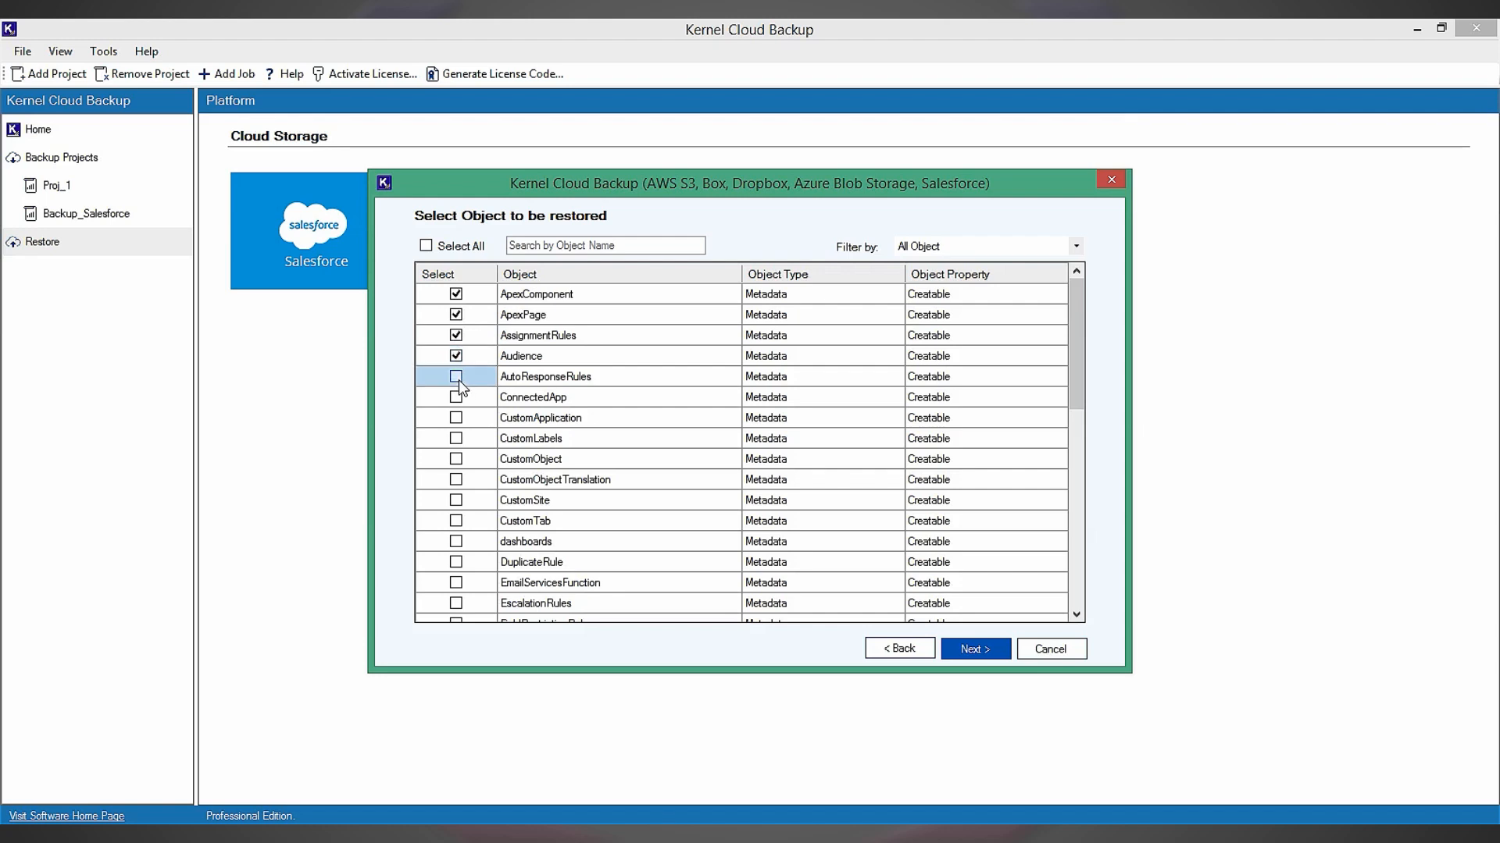
pyautogui.click(456, 377)
pyautogui.click(976, 649)
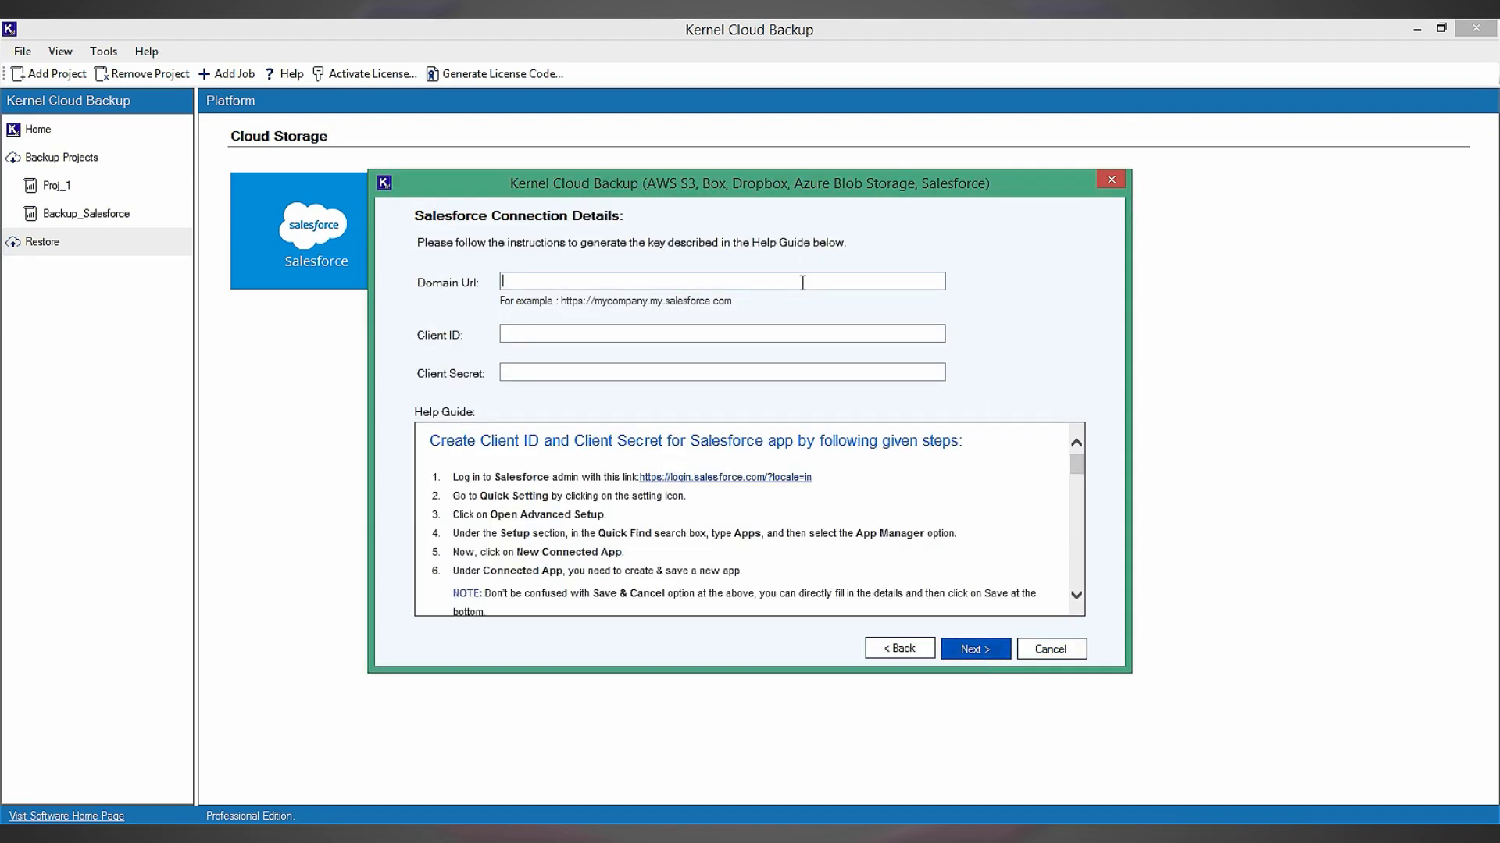
# Enter the Salesforce domain URL, client ID and client secret for the restore target and proceed with the restore.
pyautogui.hotkey('ctrl', 'v')
pyautogui.press('Tab')
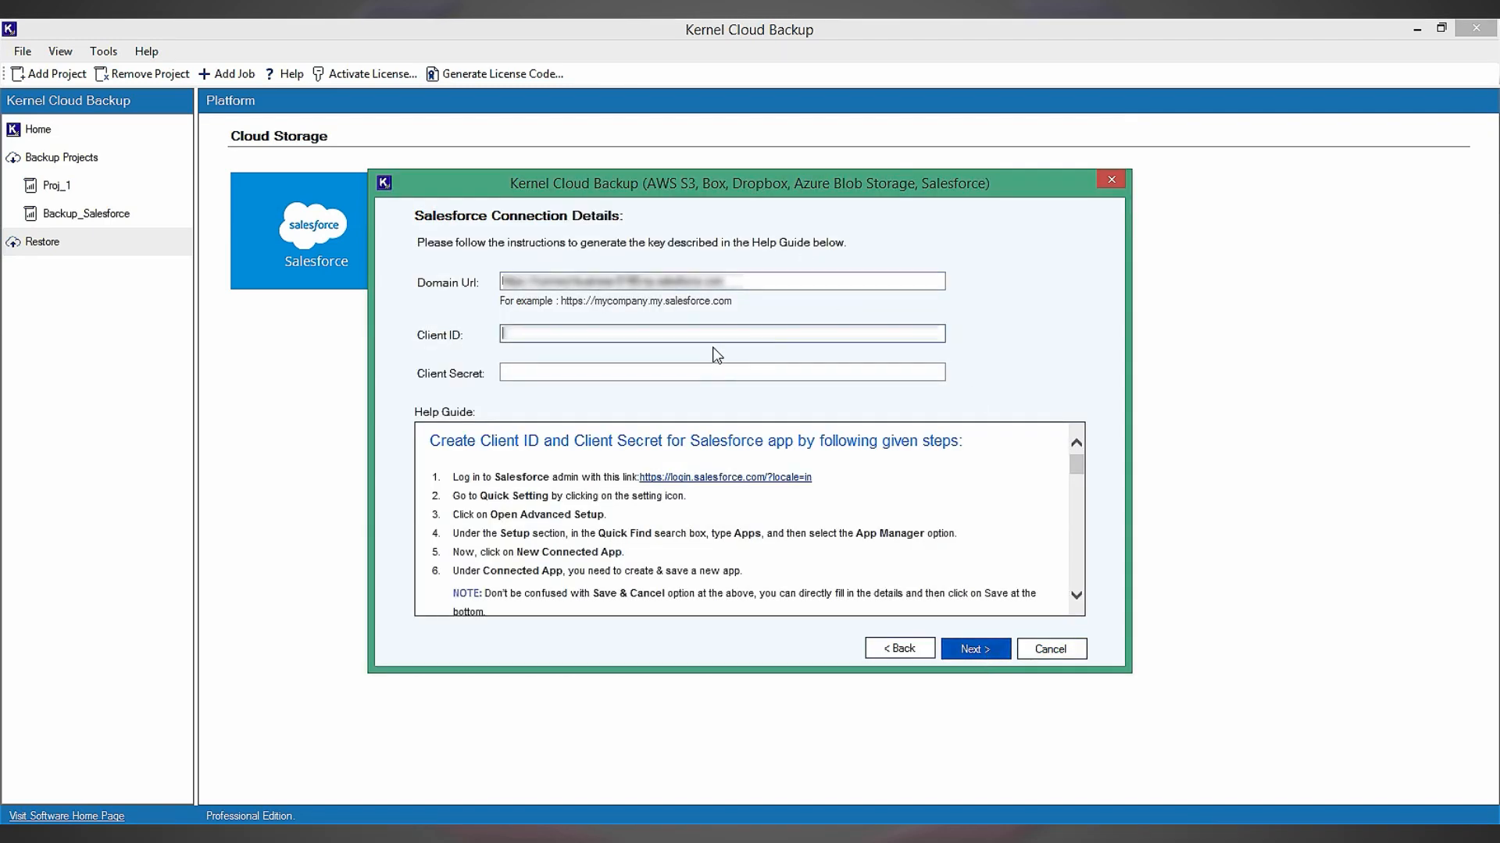
pyautogui.hotkey('ctrl', 'v')
pyautogui.click(781, 378)
pyautogui.hotkey('ctrl', 'v')
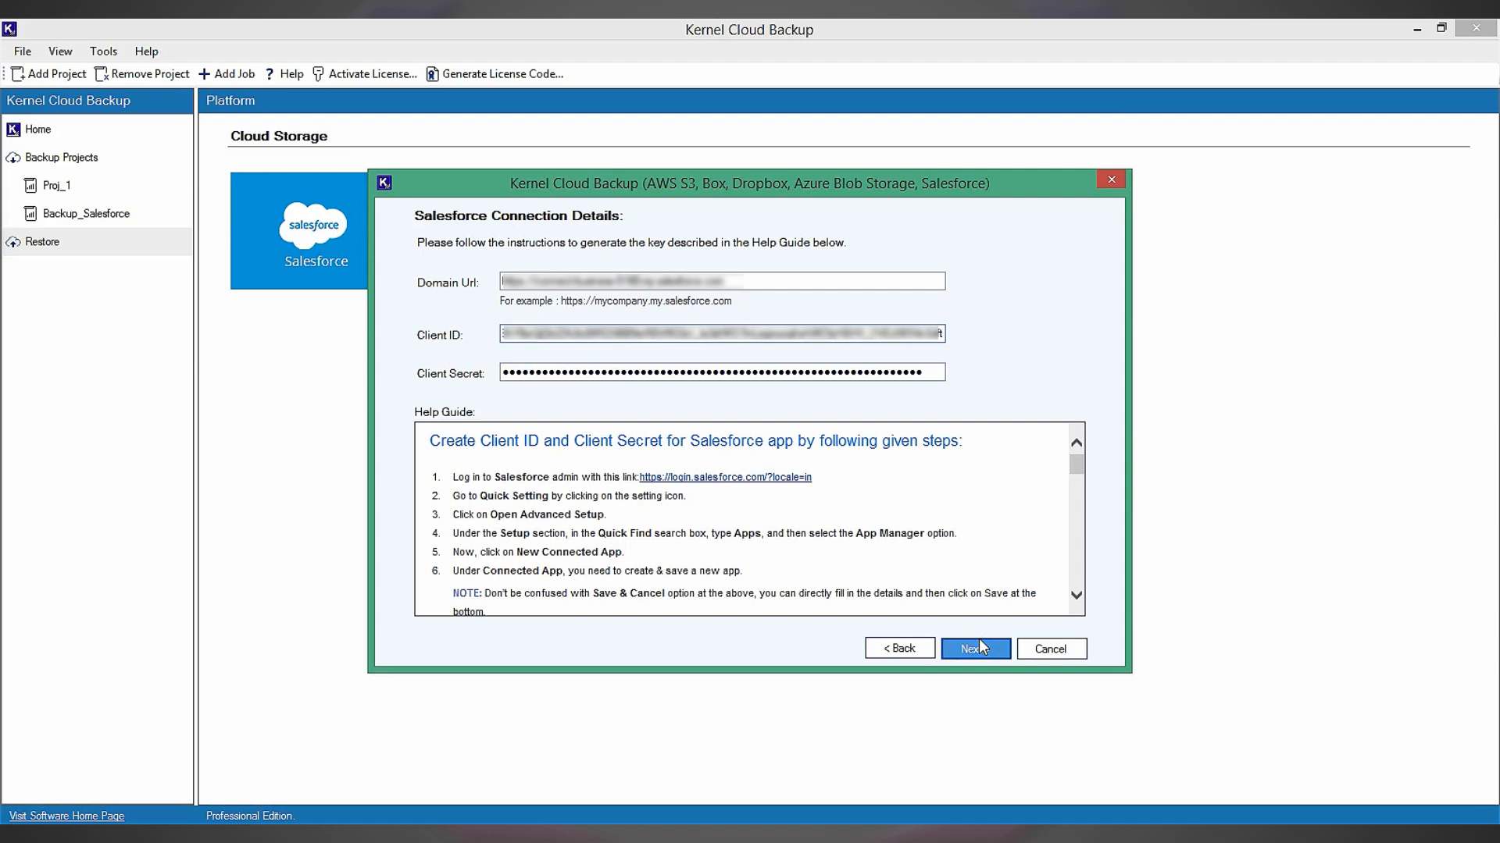
pyautogui.click(976, 639)
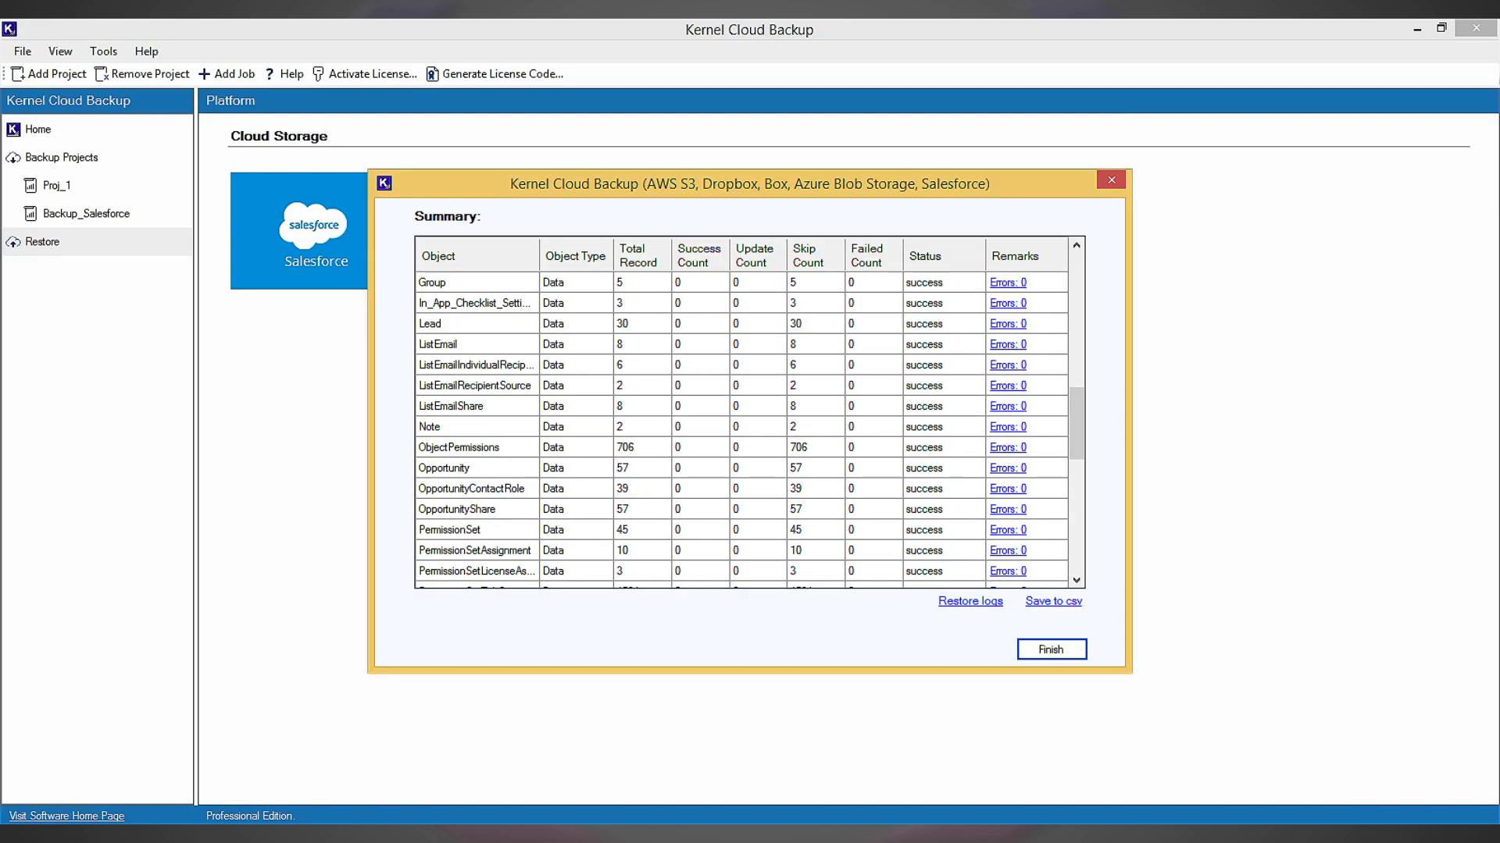
# Open the restore logs from the restore summary and read through the logged entries.
pyautogui.click(970, 601)
pyautogui.moveTo(1030, 237); pyautogui.dragTo(1039, 277)
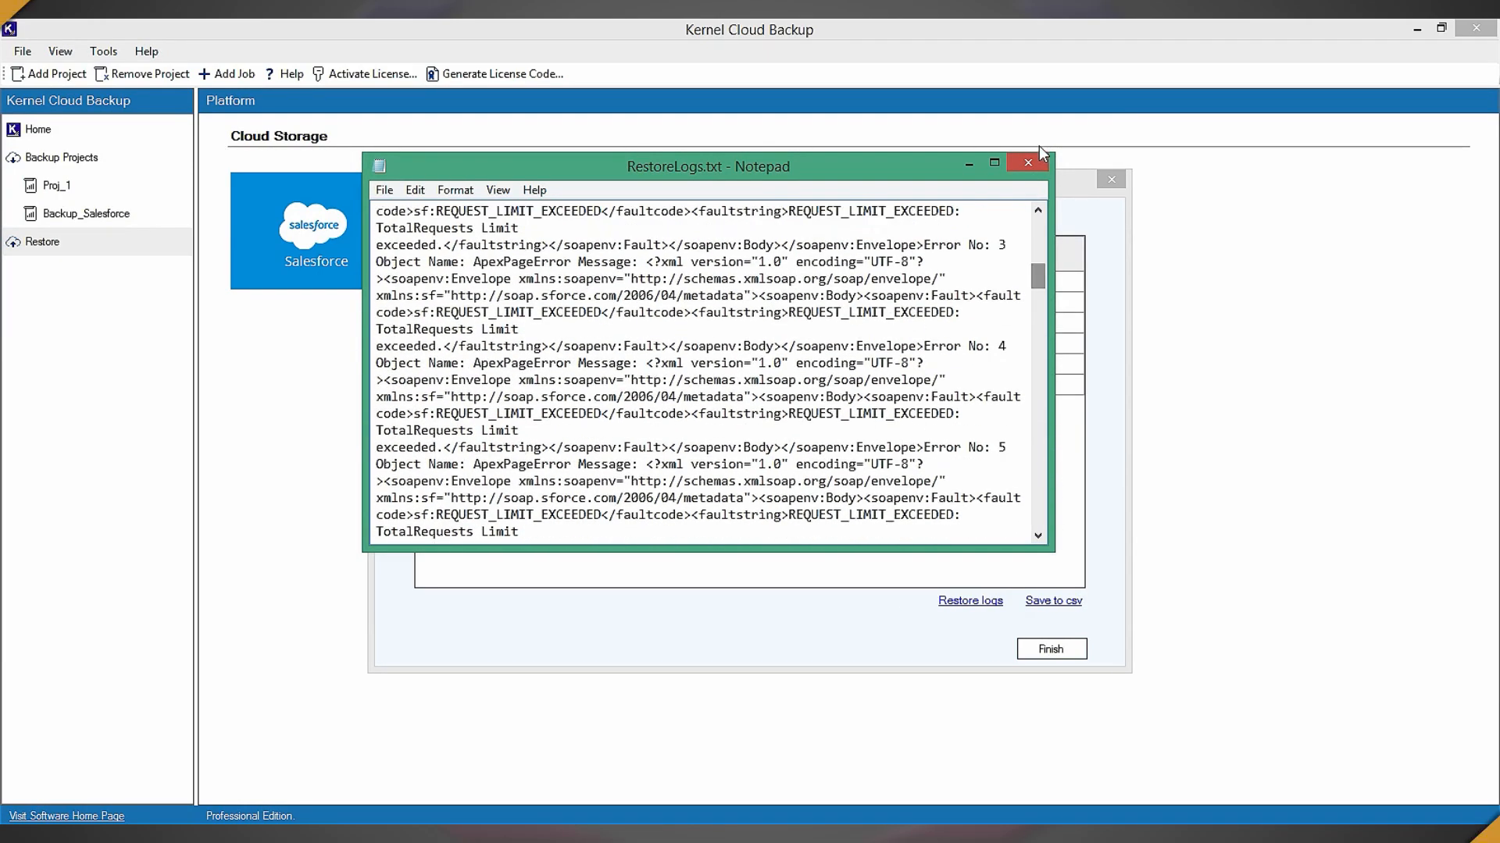